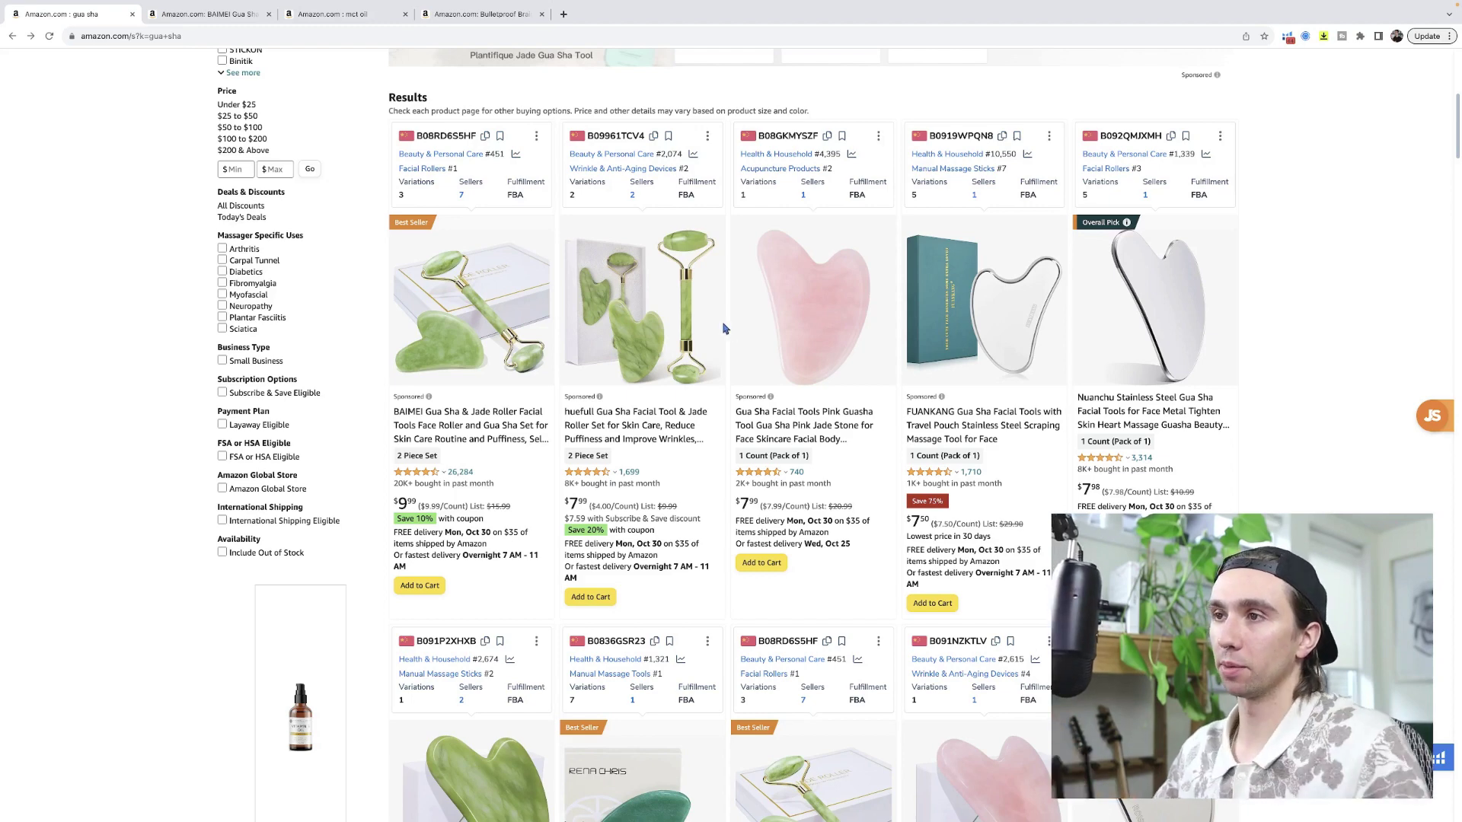
Run Xray on the gua sha results and scan the 60 products, led by BAIMEI at $9.99
{"action": "left_click", "coordinate": [1158, 153]}
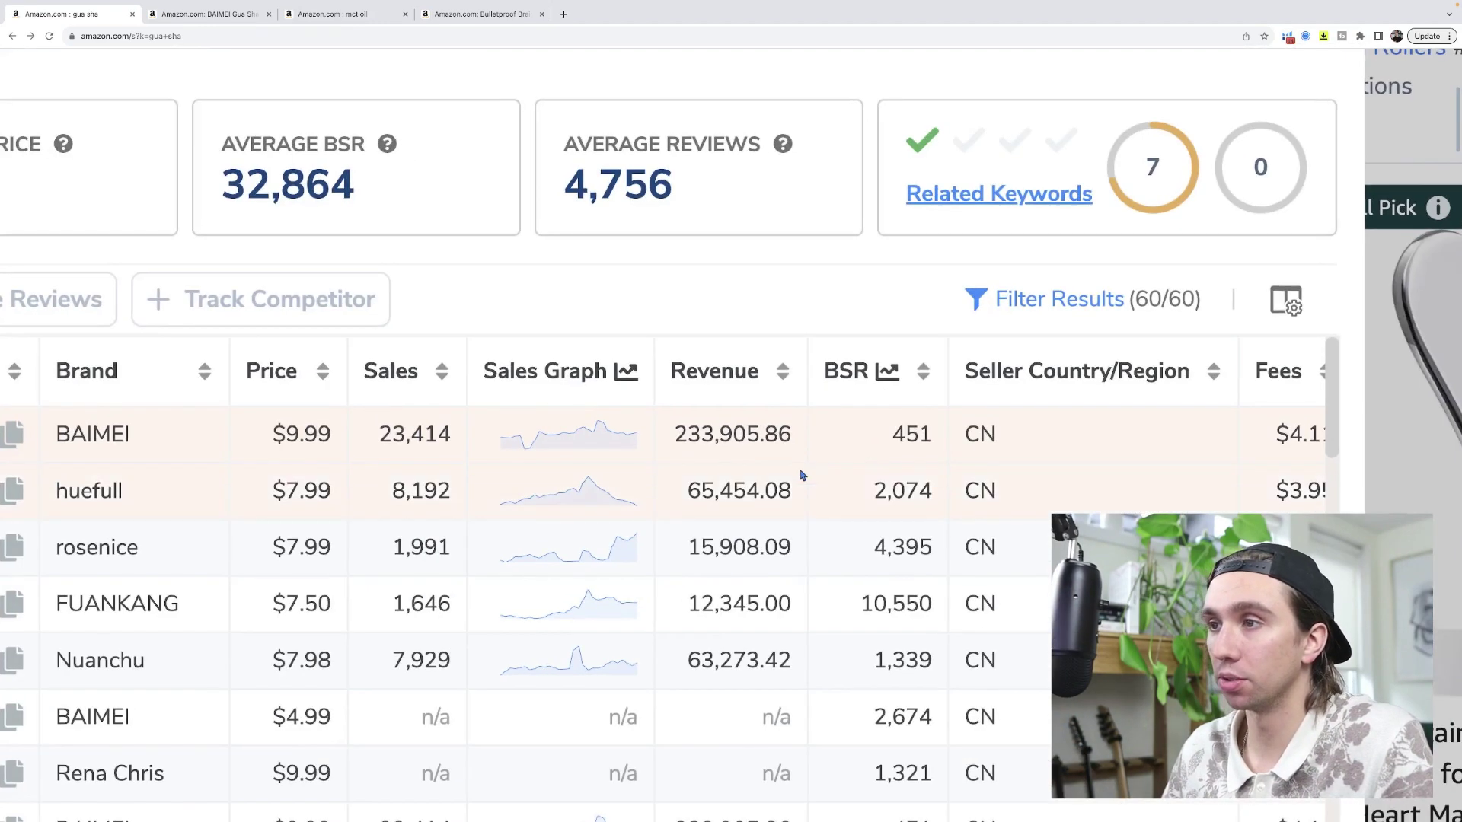
{"action": "scroll", "coordinate": [912, 385], "scroll_direction": "down", "scroll_amount": 1}
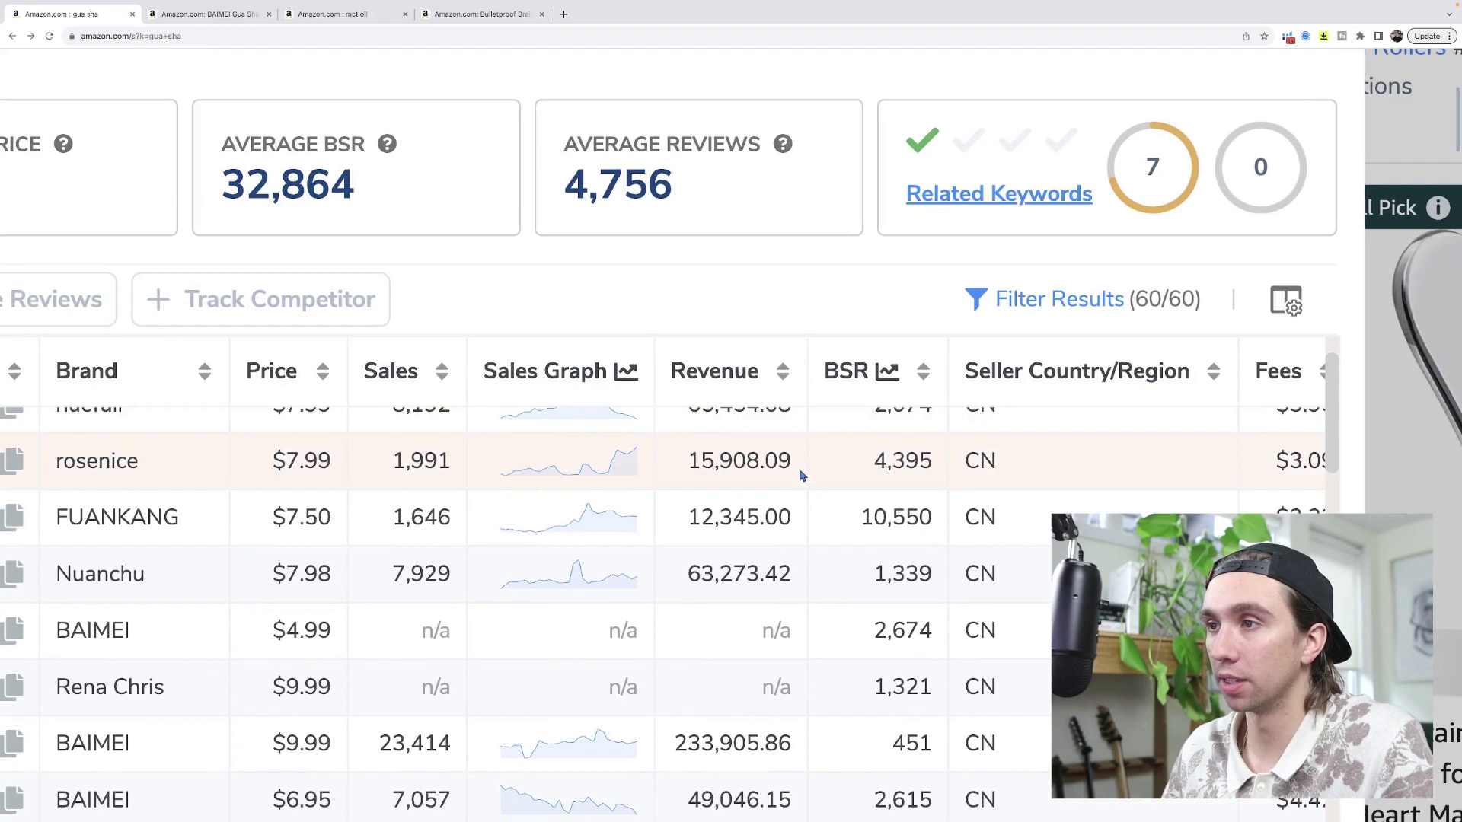
{"action": "scroll", "coordinate": [801, 476], "scroll_direction": "up", "scroll_amount": 1}
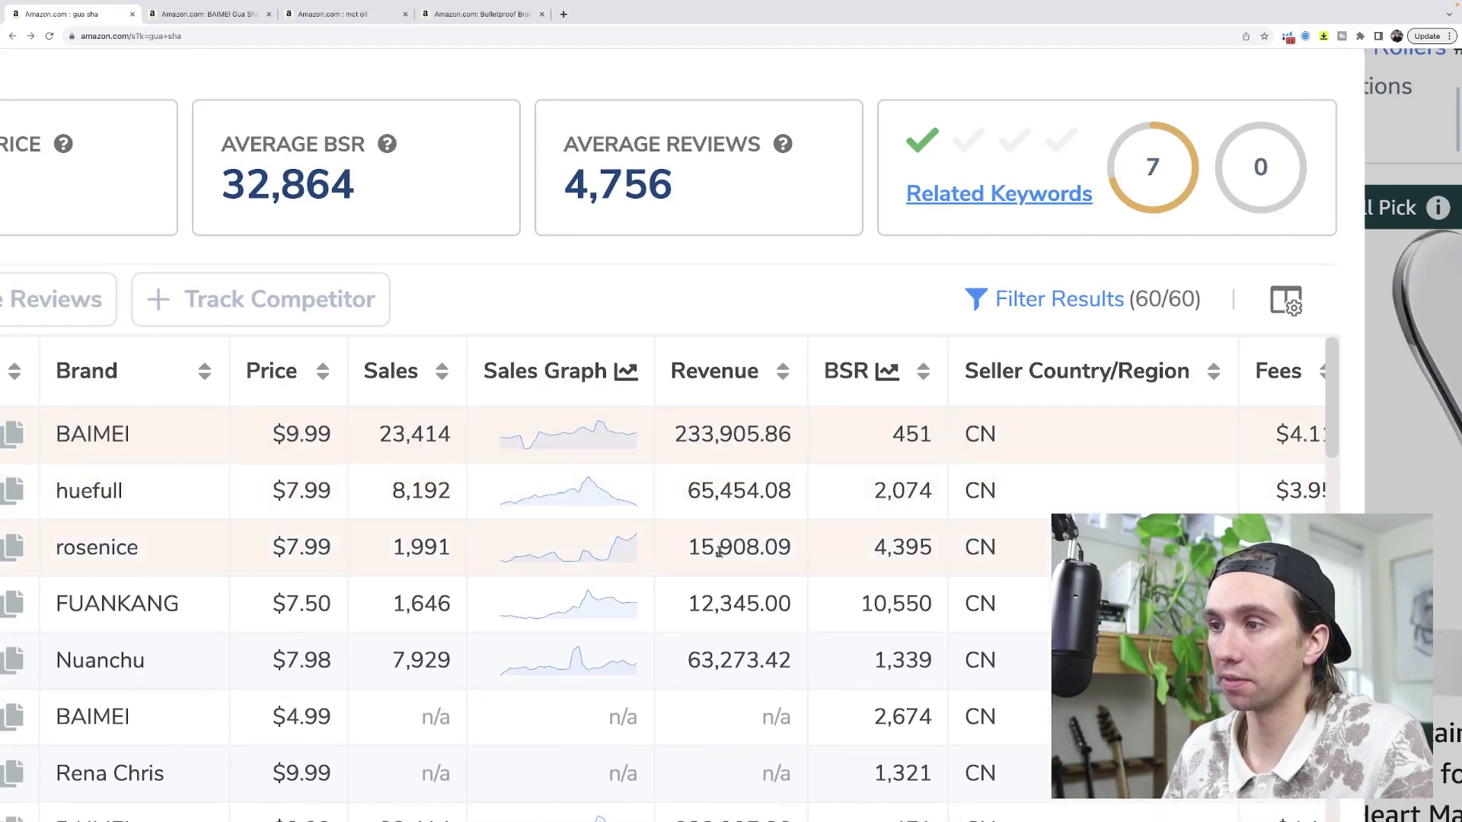
{"action": "scroll", "coordinate": [731, 537], "scroll_direction": "down", "scroll_amount": 3}
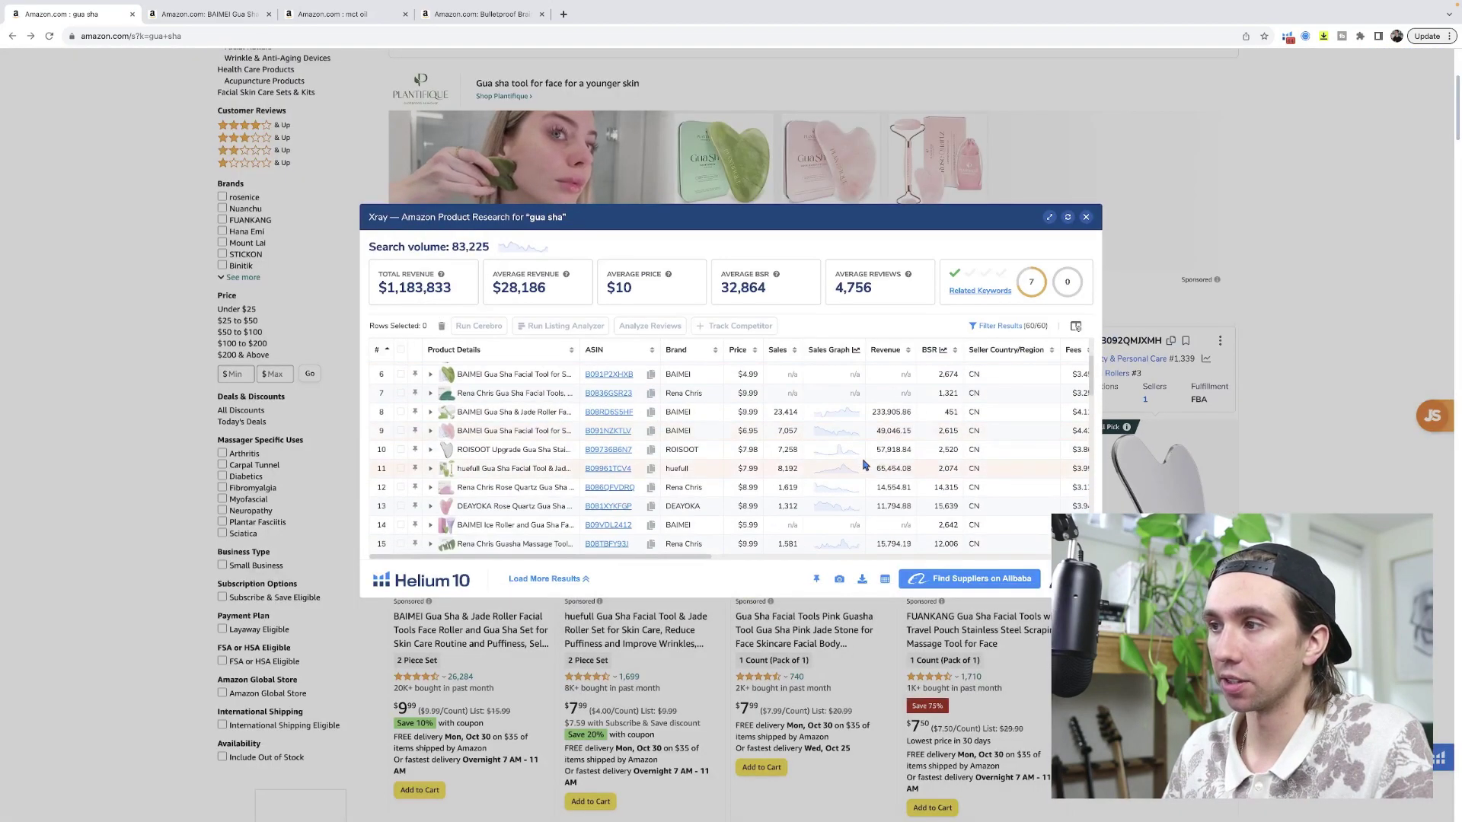
{"action": "scroll", "coordinate": [865, 465], "scroll_direction": "up", "scroll_amount": 3}
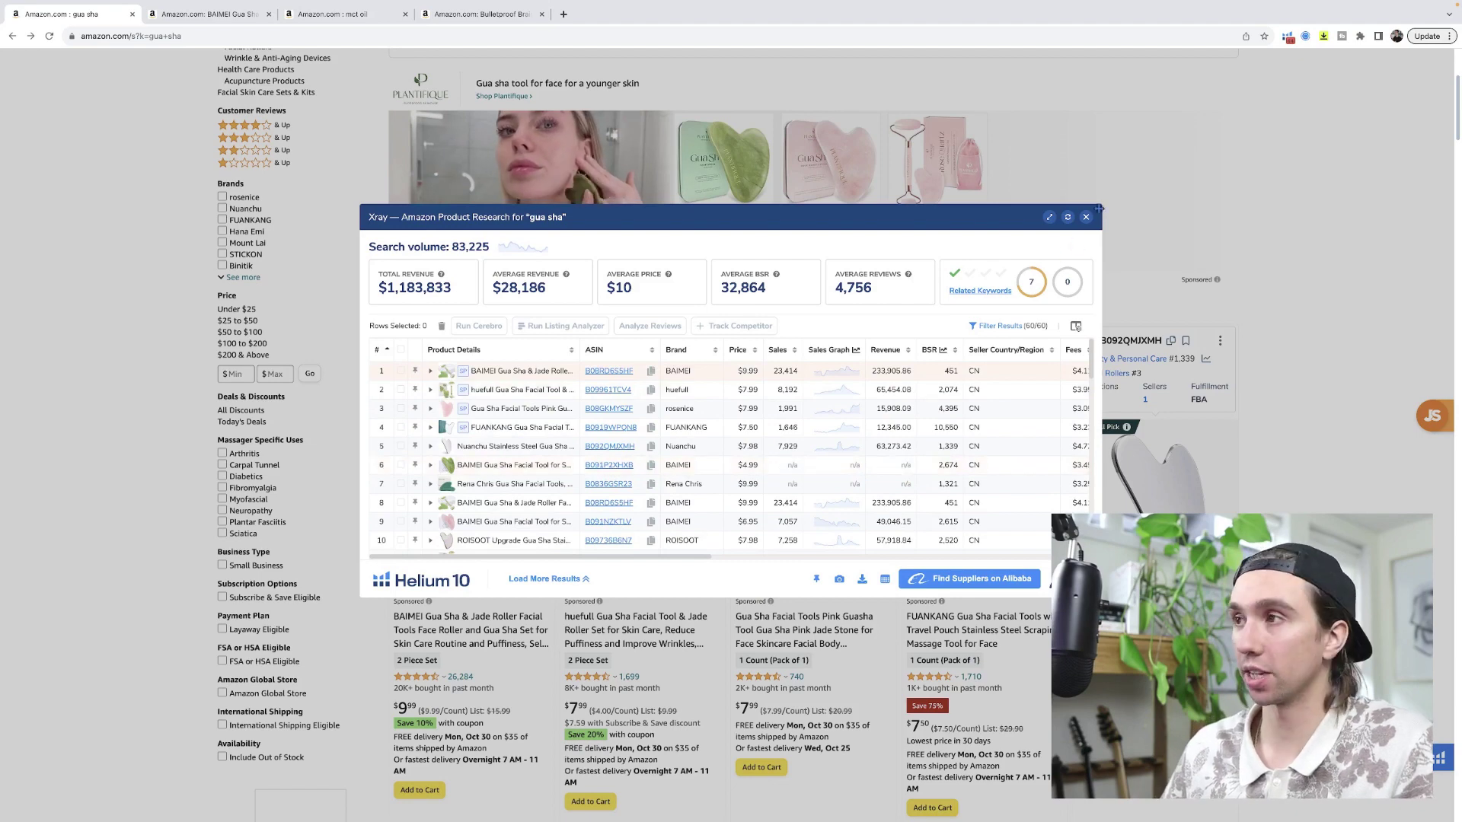
Close Xray, highlight the first listing's '20K+ bought in past month', then go to the BAIMEI product page
{"action": "left_click", "coordinate": [1085, 218]}
{"action": "scroll", "coordinate": [767, 448], "scroll_direction": "down", "scroll_amount": 3}
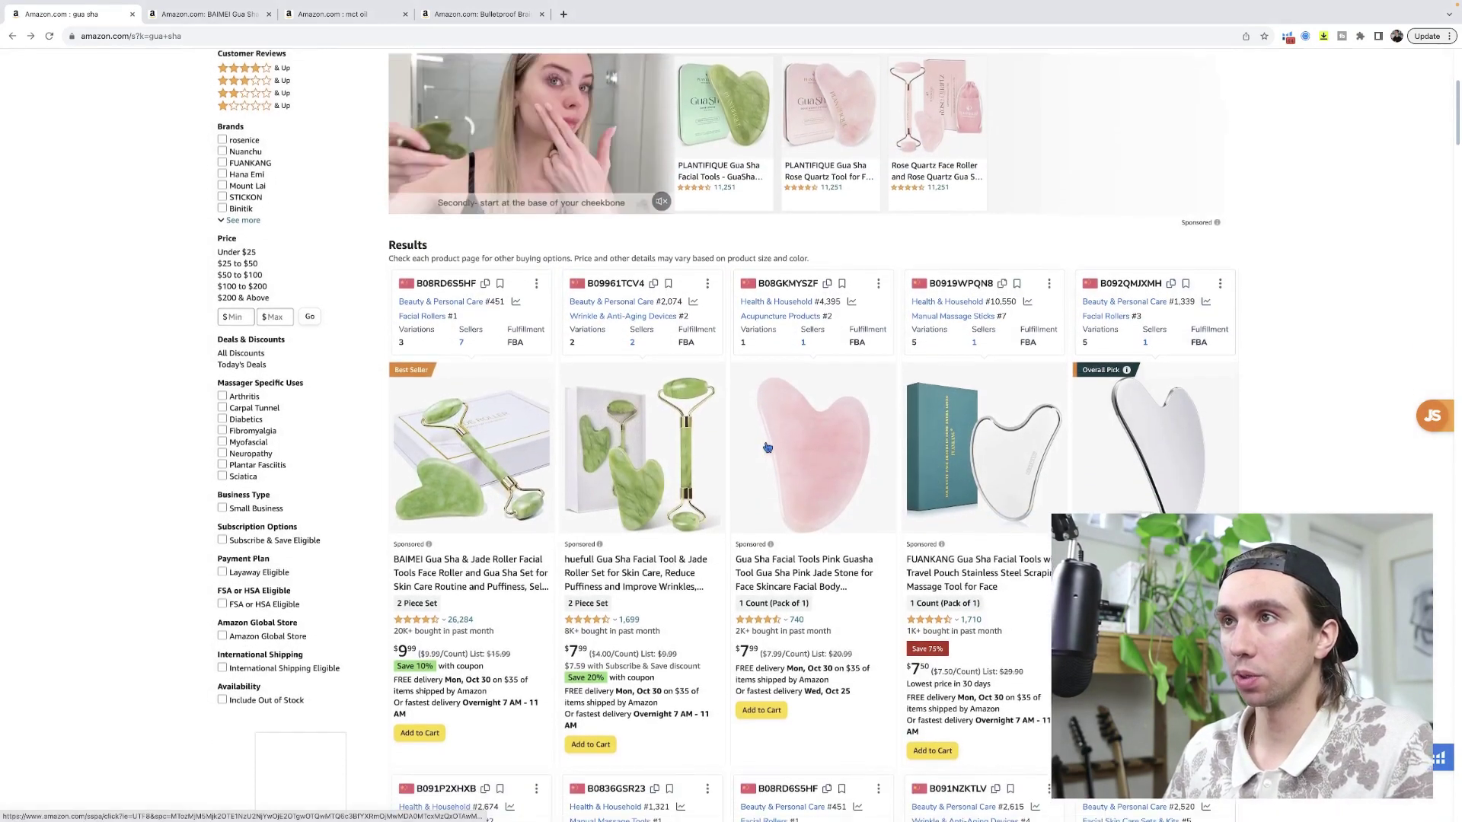
{"action": "scroll", "coordinate": [767, 448], "scroll_direction": "down", "scroll_amount": 1}
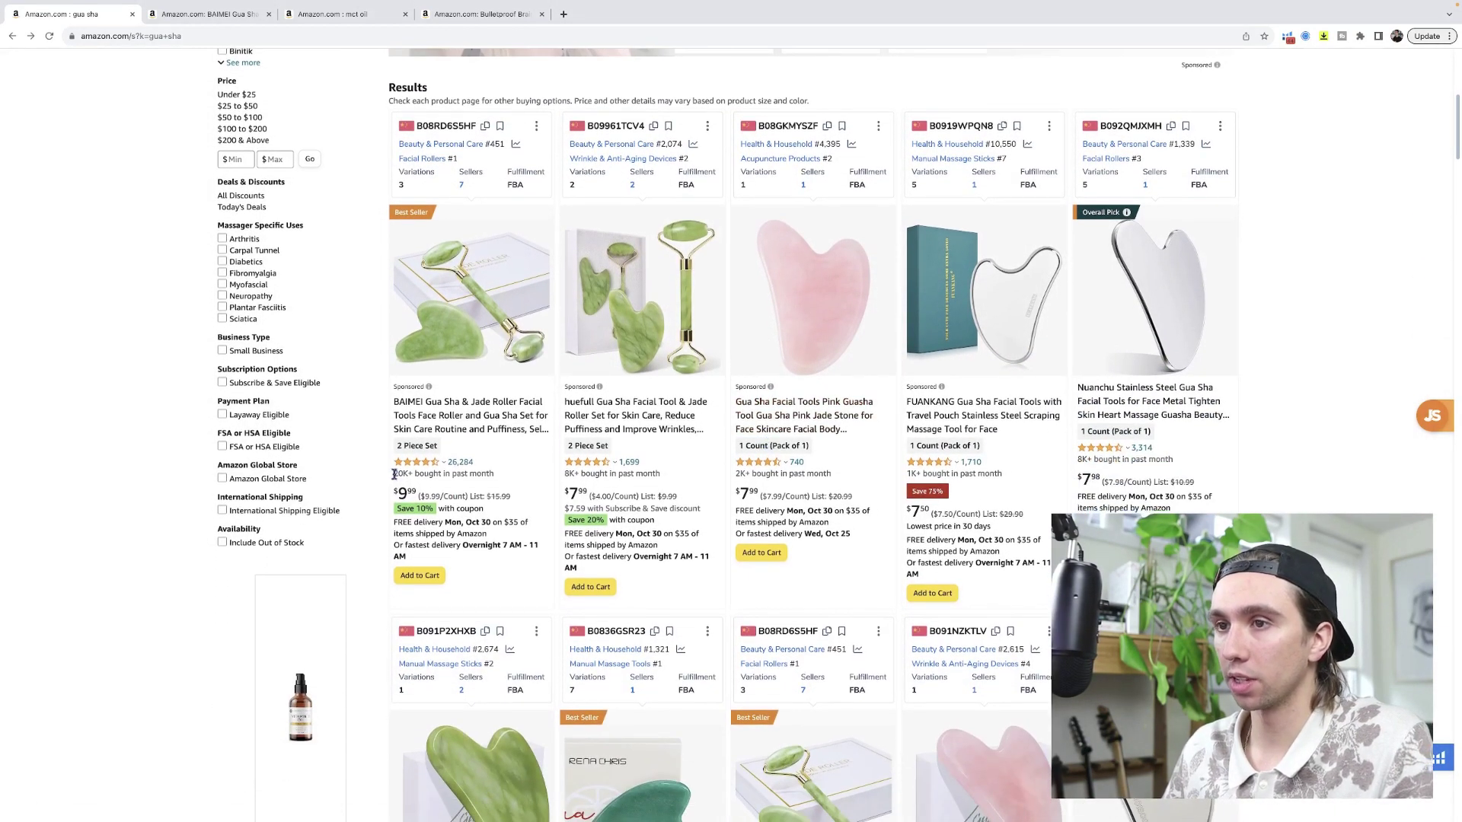
{"action": "left_click_drag", "start_coordinate": [394, 474], "coordinate": [504, 479]}
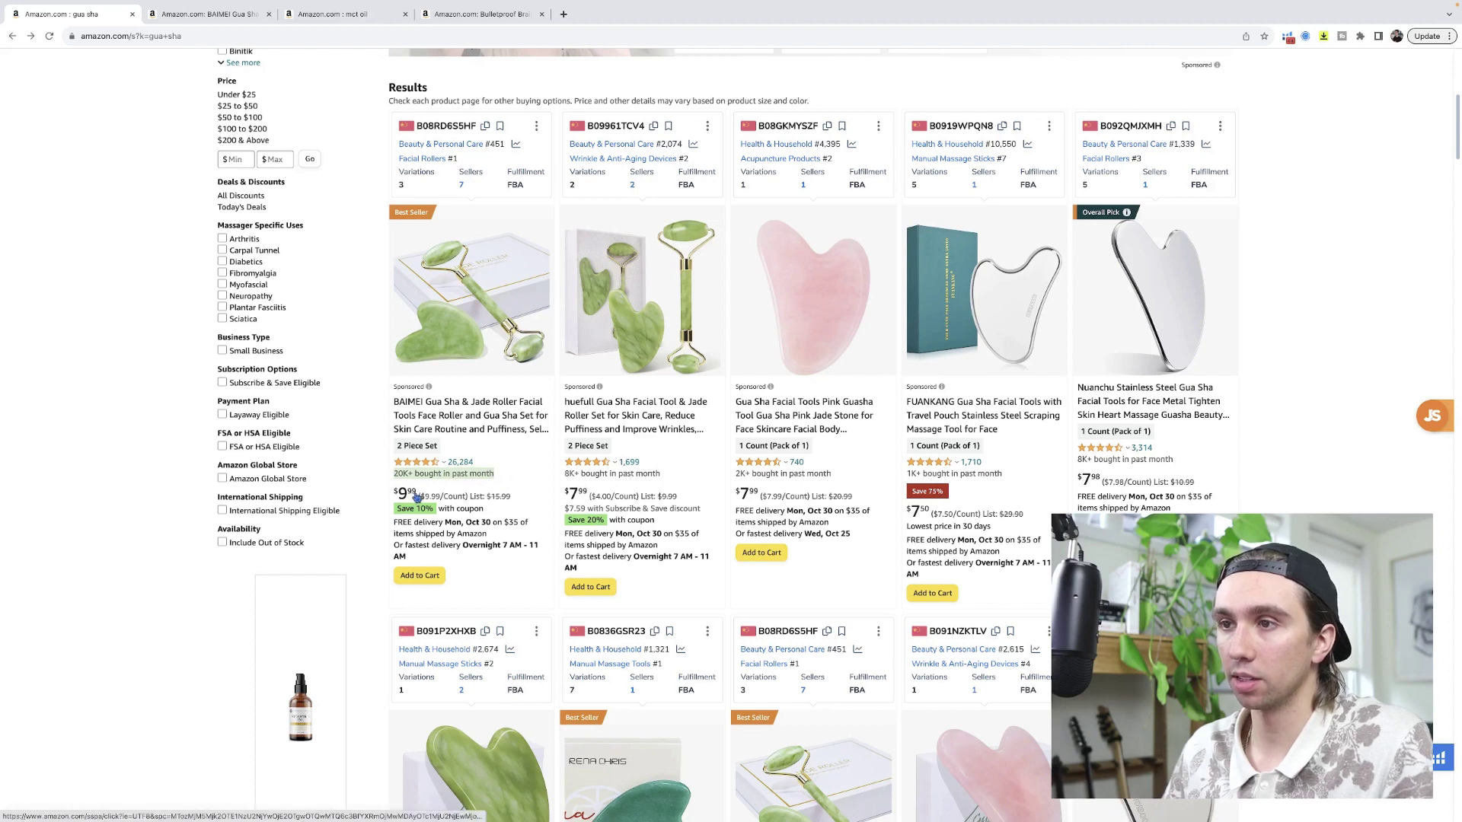
{"action": "left_click", "coordinate": [518, 485]}
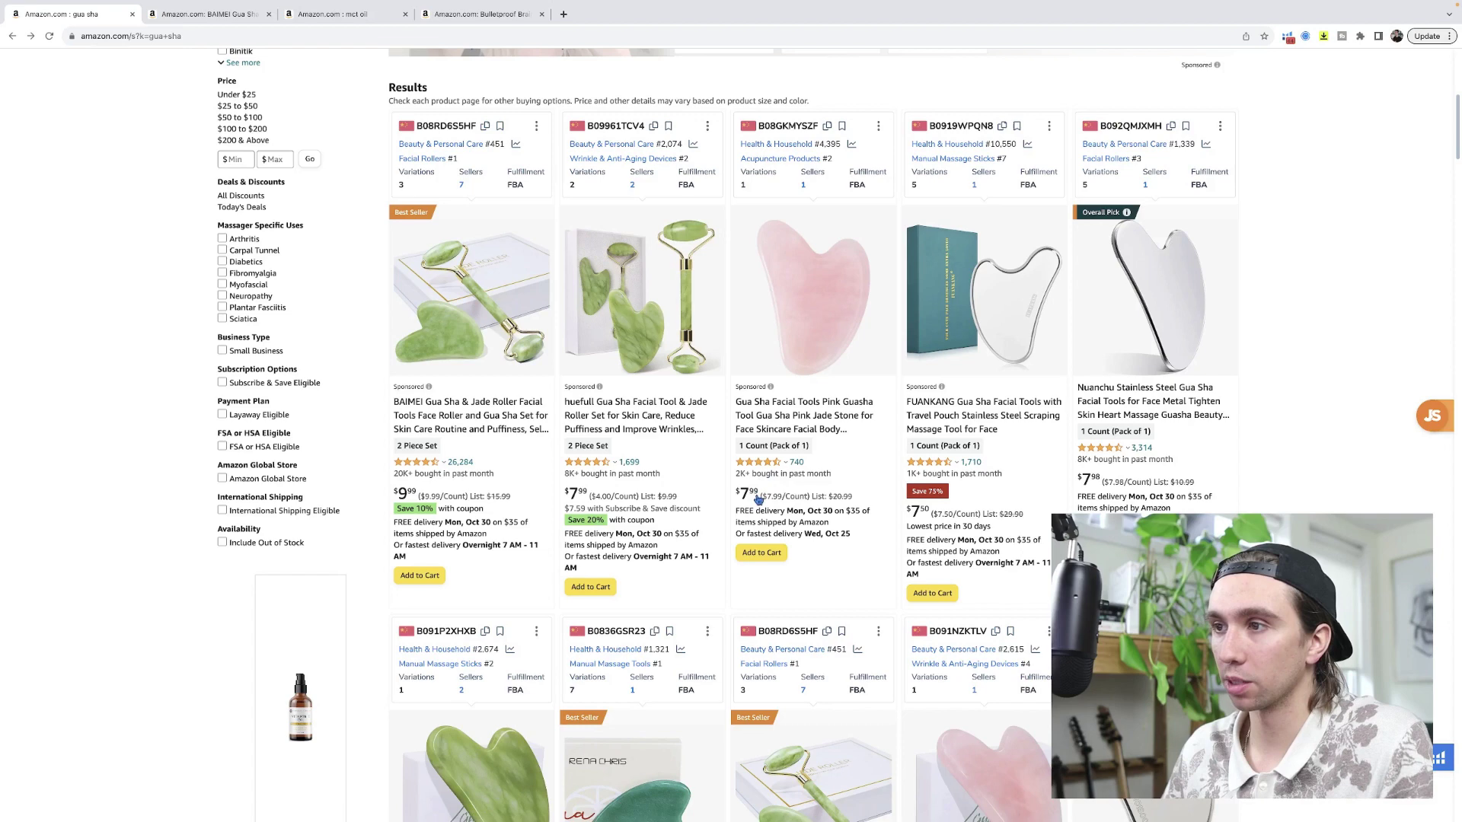
{"action": "key", "text": "ctrl+Tab"}
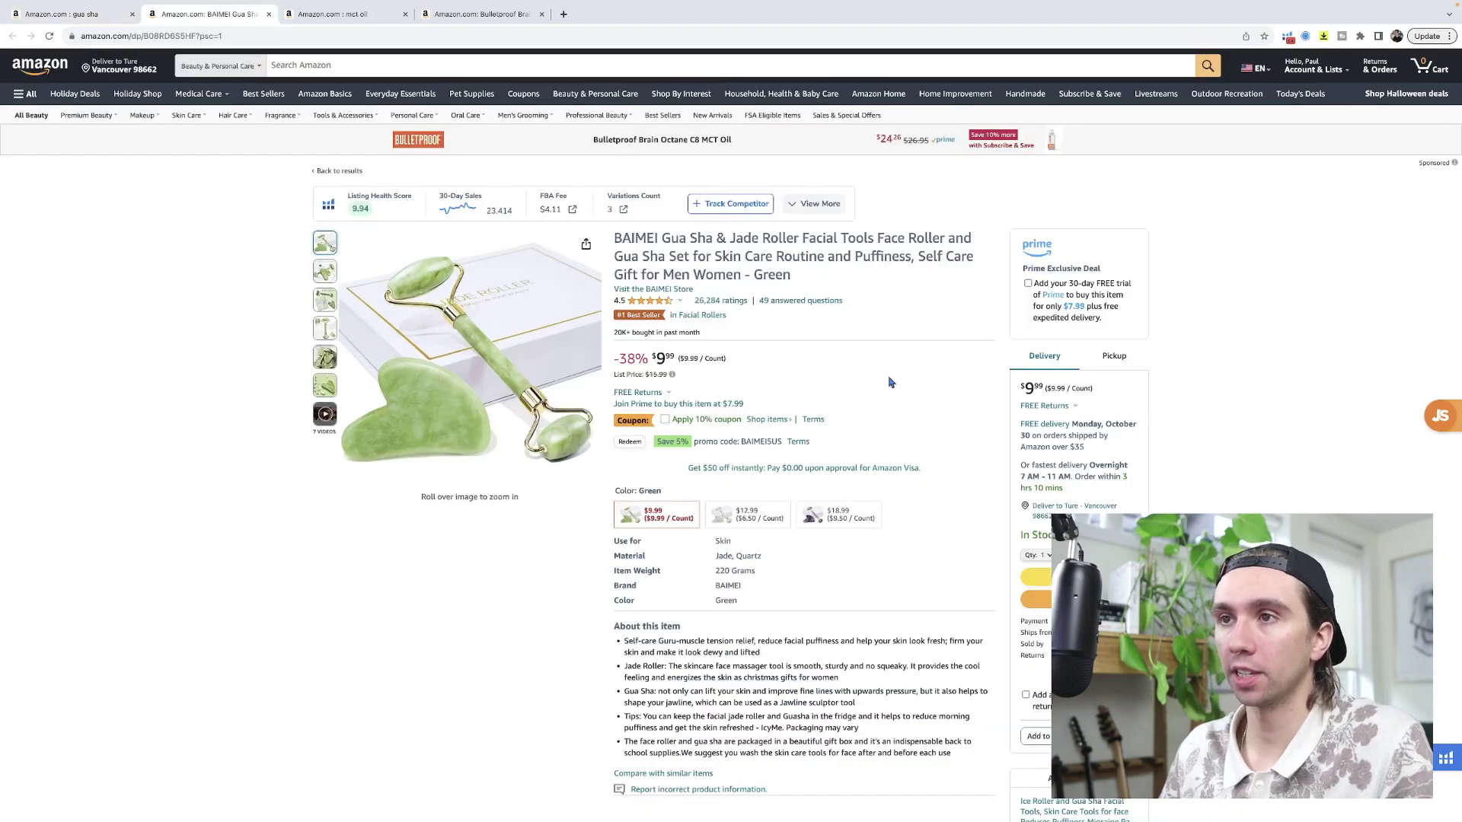
Open Helium 10's Profitability Calculator for the BAIMEI listing
{"action": "left_click", "coordinate": [1287, 35]}
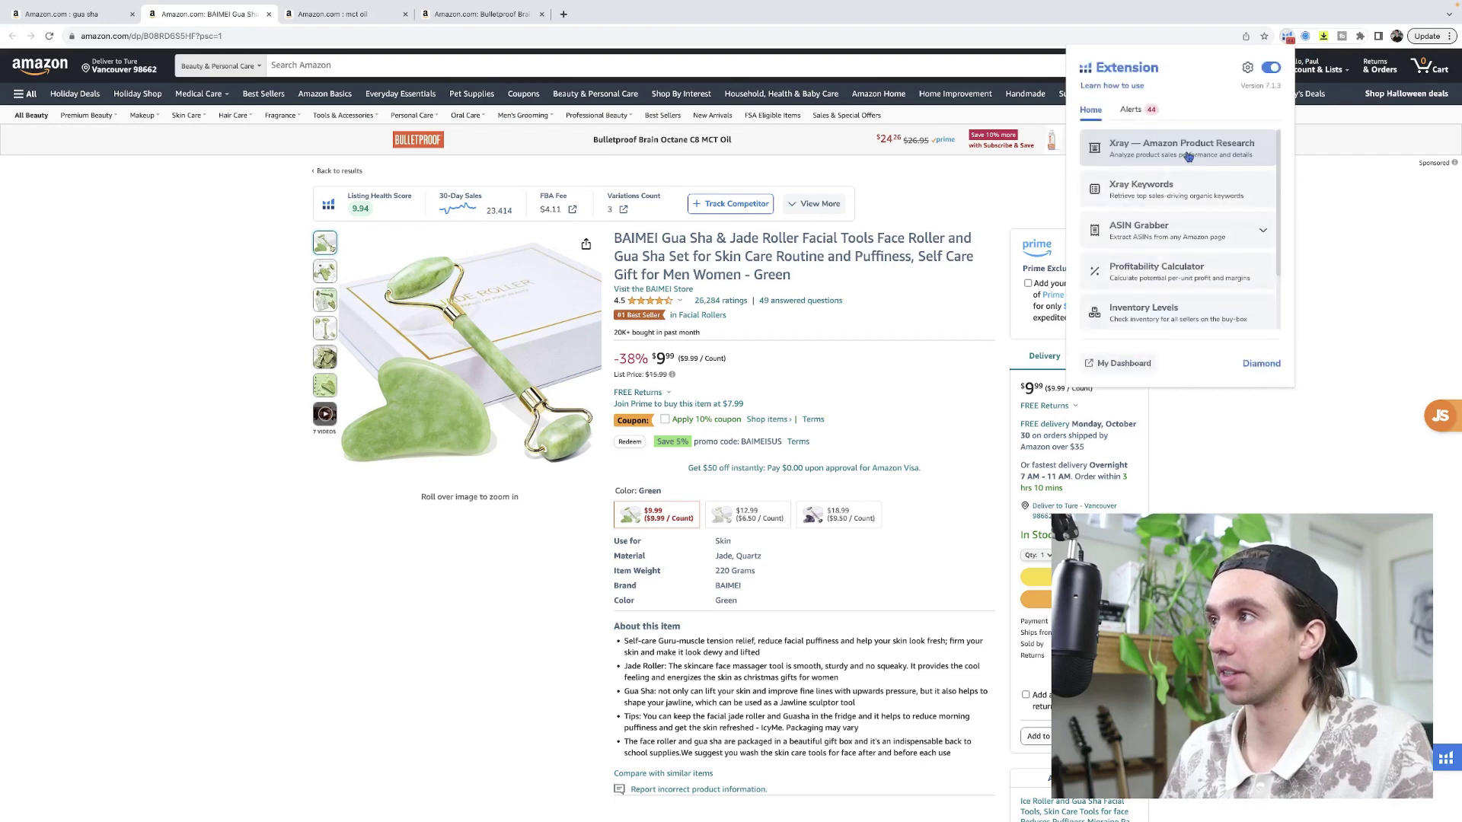
{"action": "left_click", "coordinate": [1164, 272]}
{"action": "scroll", "coordinate": [774, 367], "scroll_direction": "up", "scroll_amount": 1}
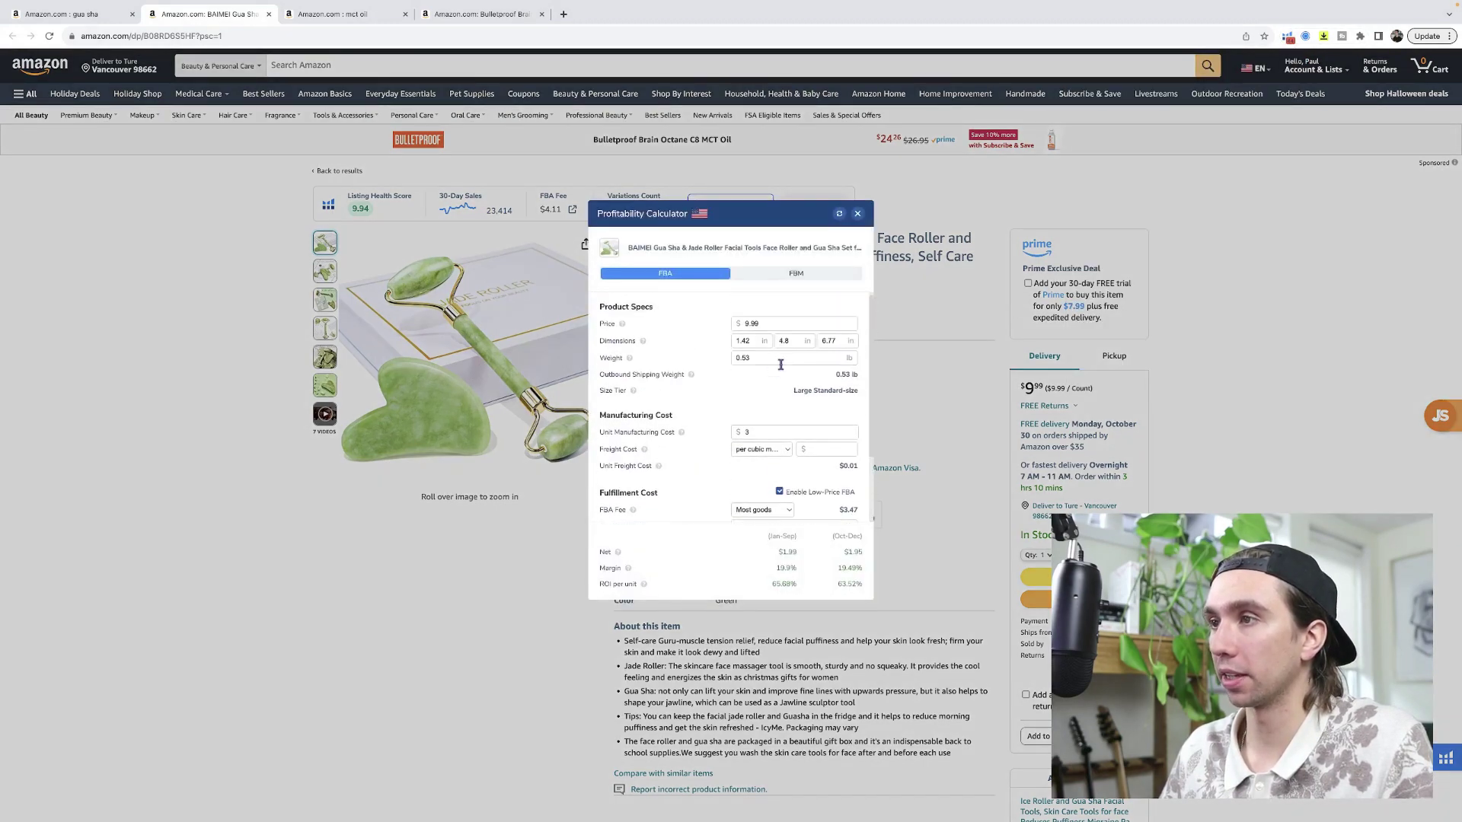
Set the unit manufacturing cost to 3, giving $1.99 net and 19.9% margin
{"action": "left_click", "coordinate": [761, 433]}
{"action": "key", "text": "BackSpace"}
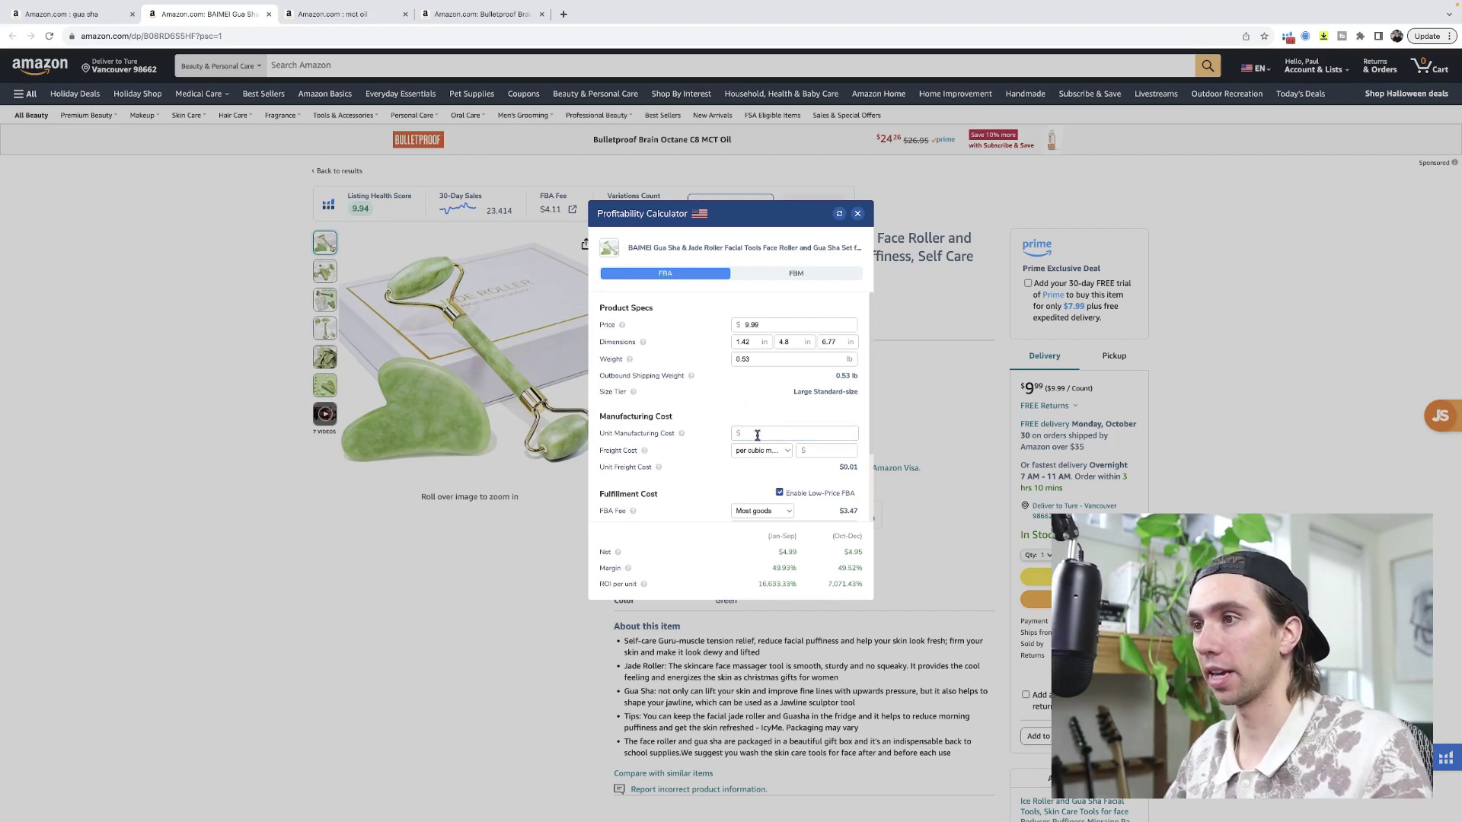
{"action": "left_click", "coordinate": [757, 434]}
{"action": "type", "text": "3"}
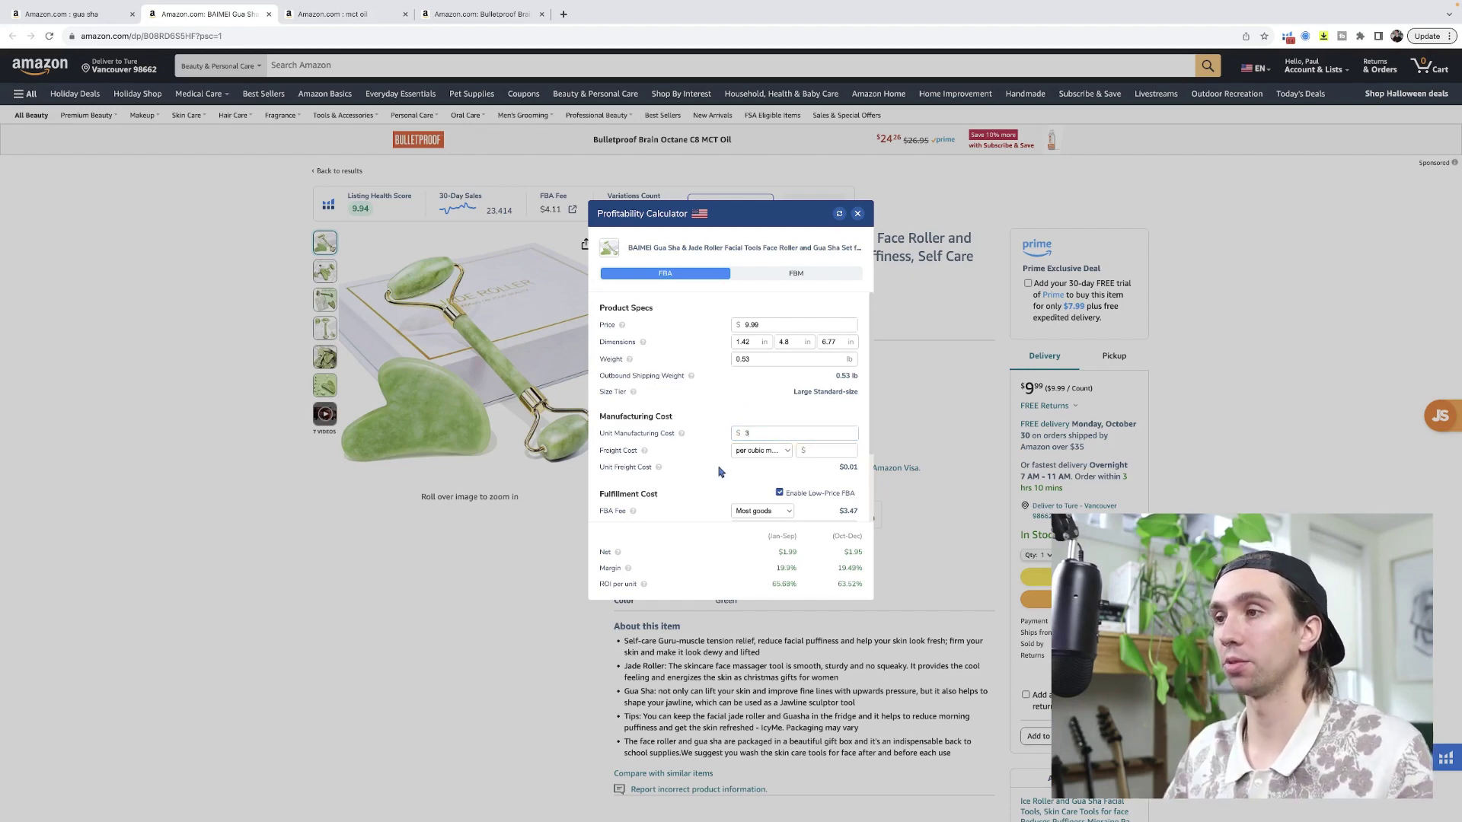
{"action": "scroll", "coordinate": [720, 472], "scroll_direction": "down", "scroll_amount": 3}
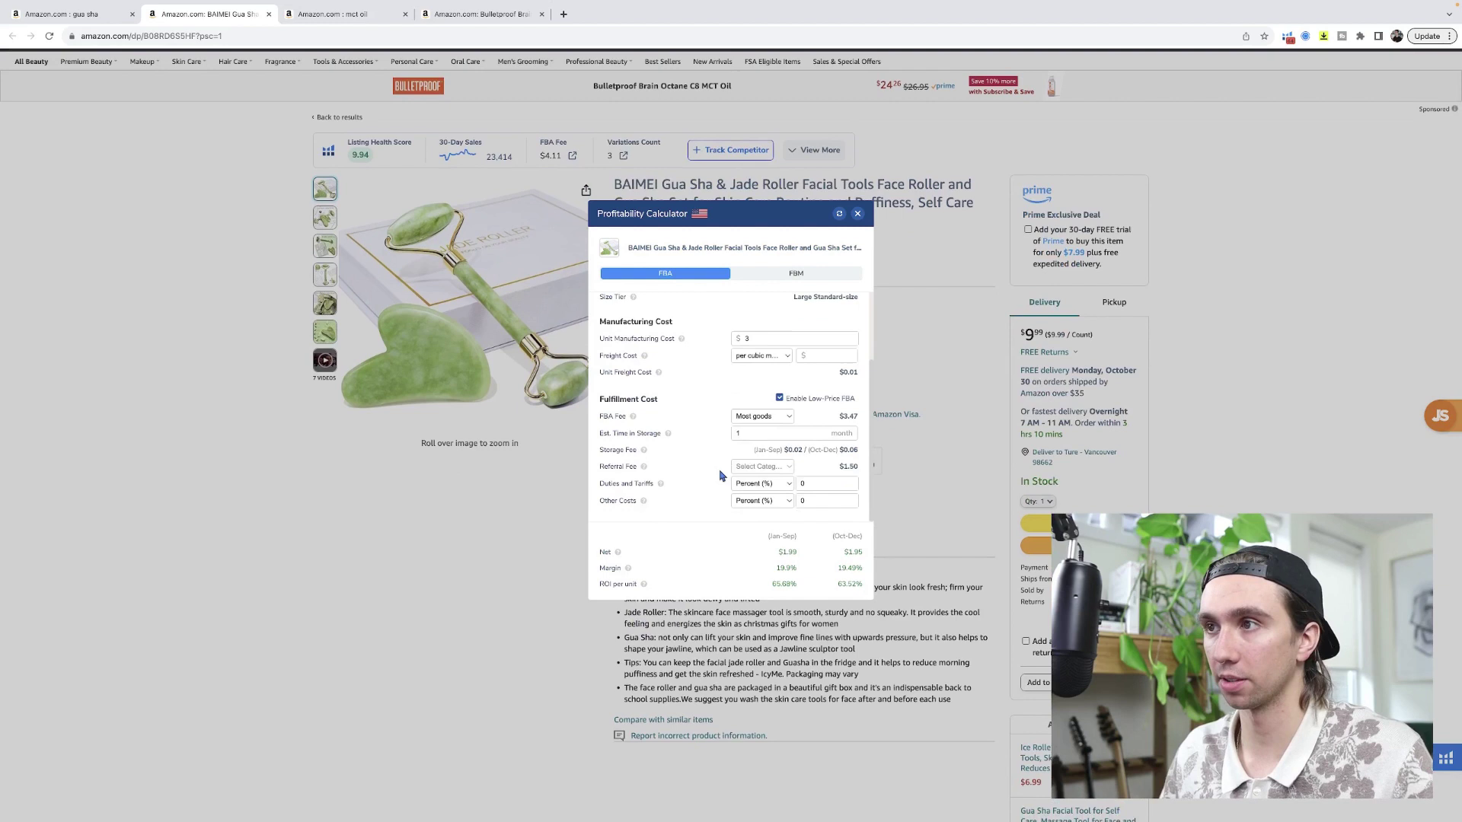
{"action": "scroll", "coordinate": [722, 475], "scroll_direction": "up", "scroll_amount": 2}
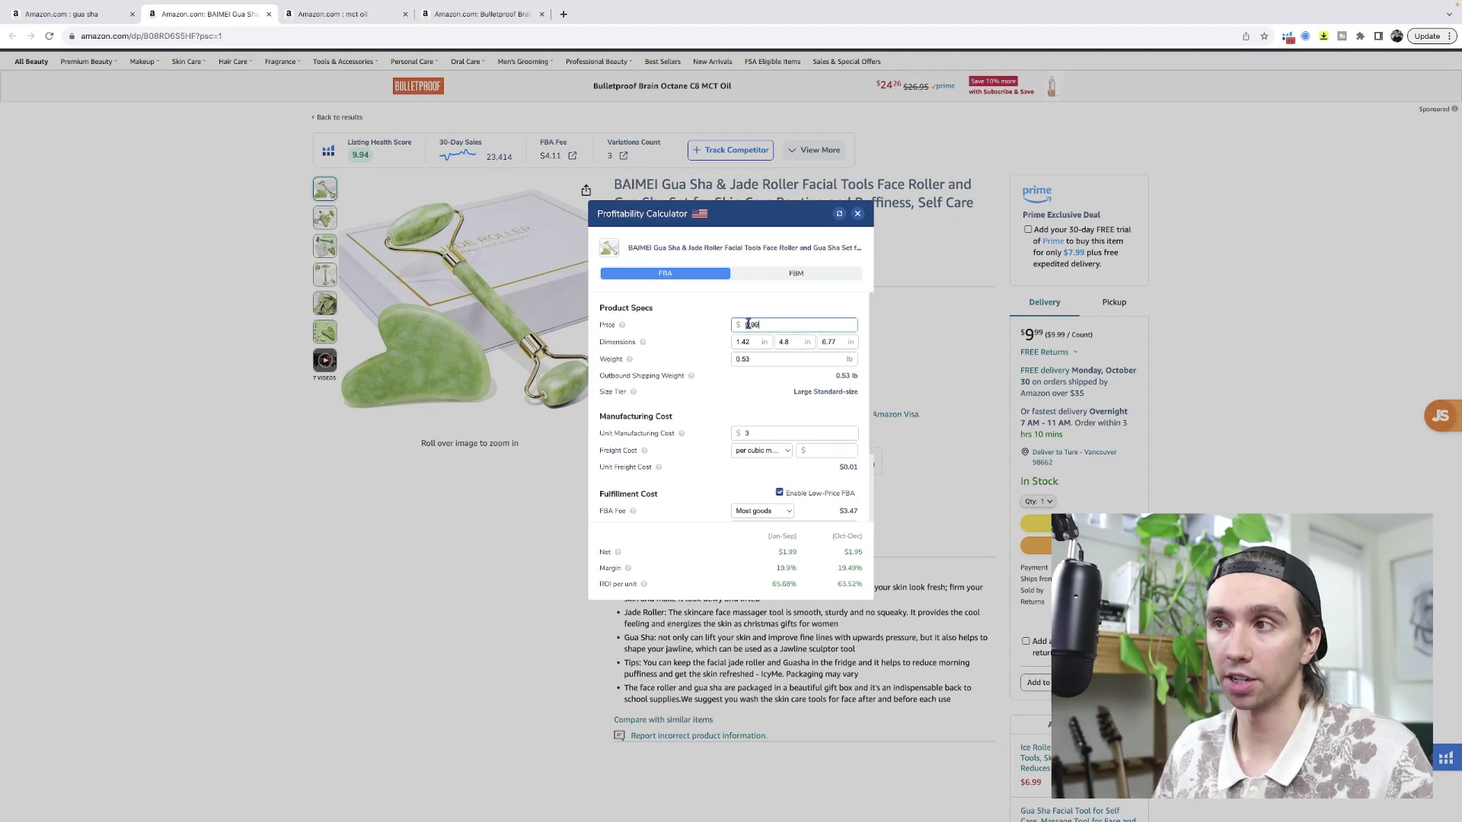
{"action": "scroll", "coordinate": [725, 401], "scroll_direction": "down", "scroll_amount": 1}
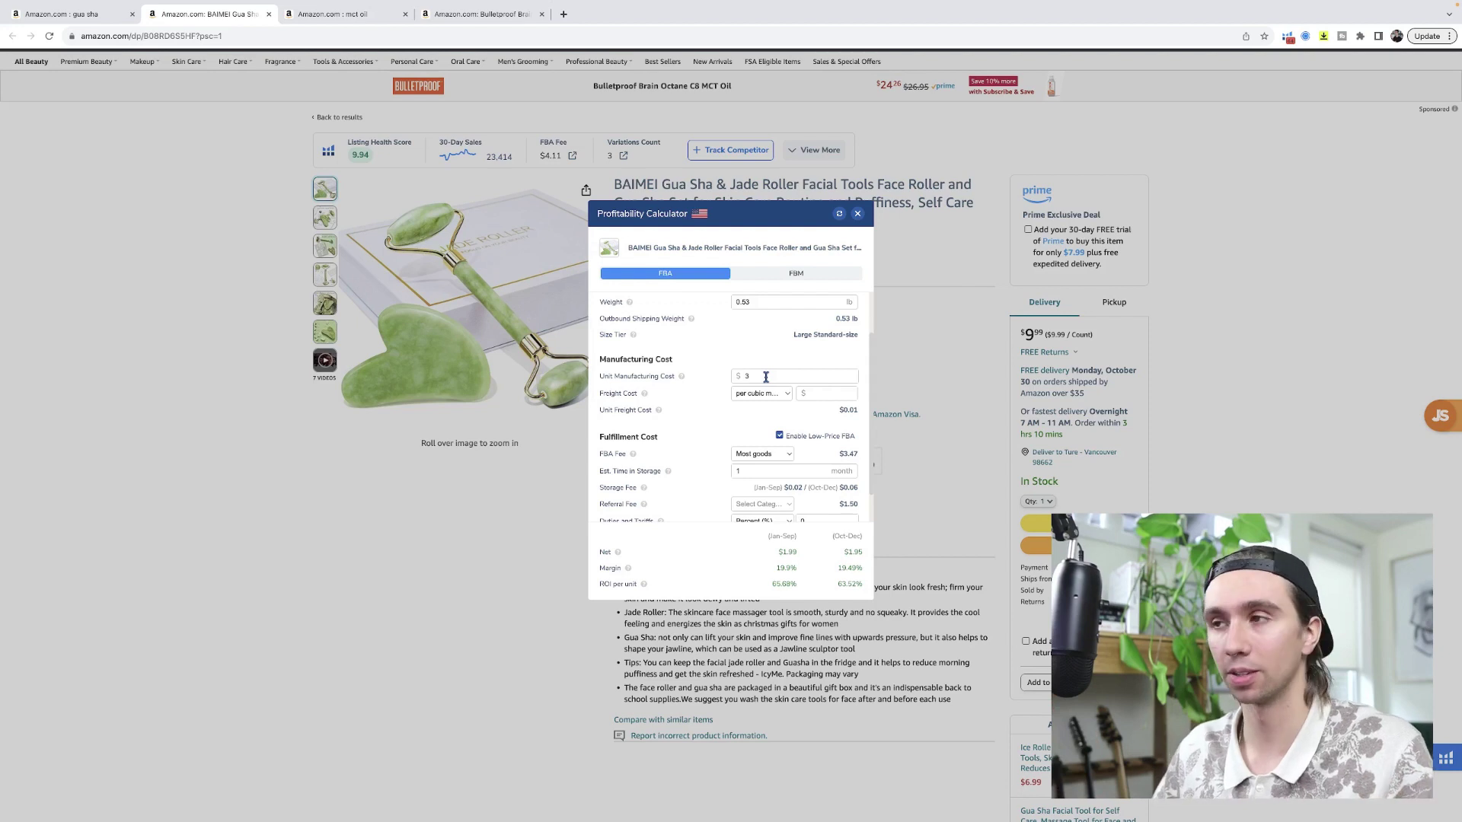
{"action": "left_click", "coordinate": [766, 377]}
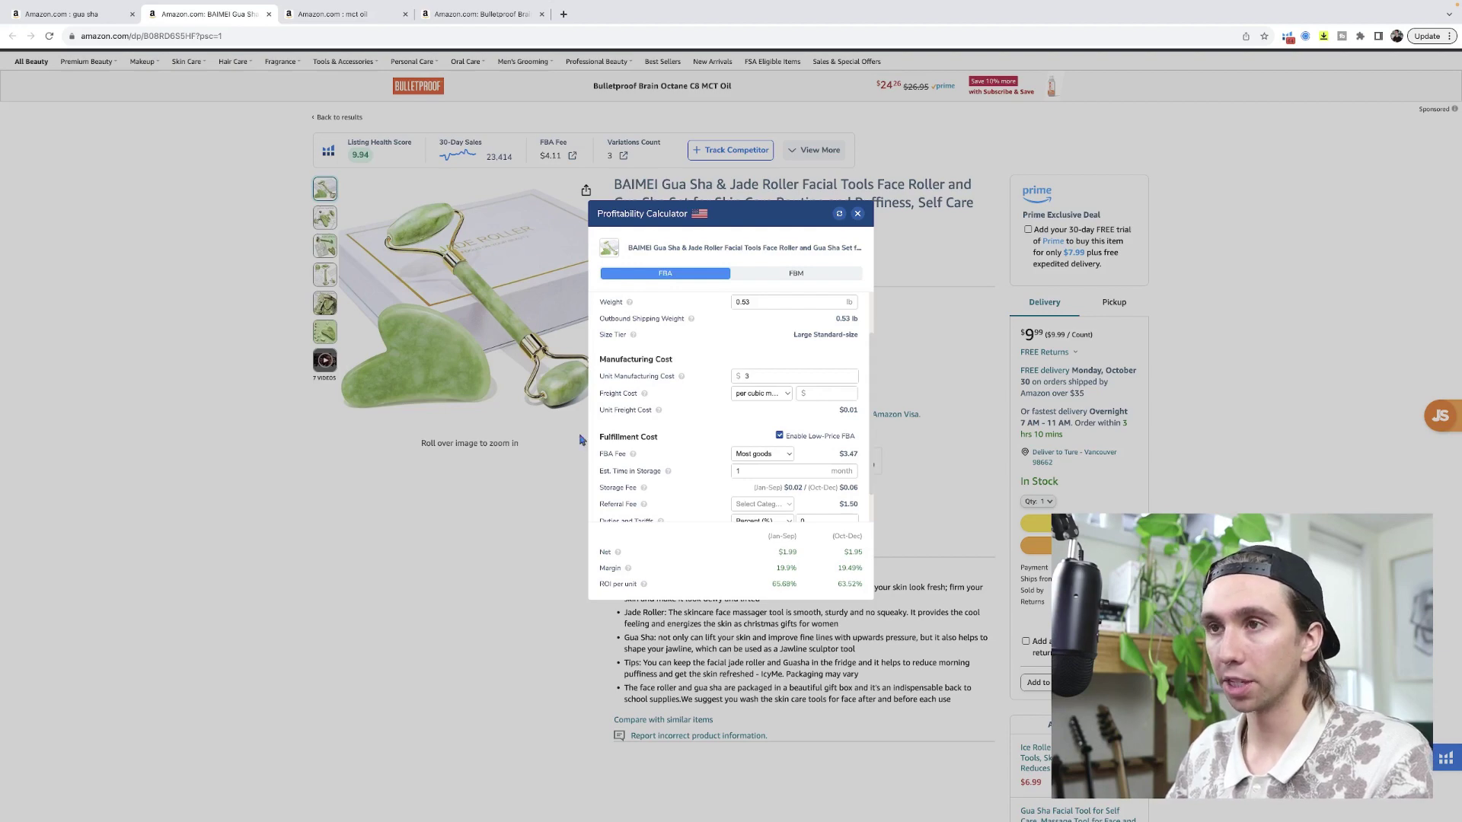
{"action": "scroll", "coordinate": [711, 398], "scroll_direction": "down", "scroll_amount": 3}
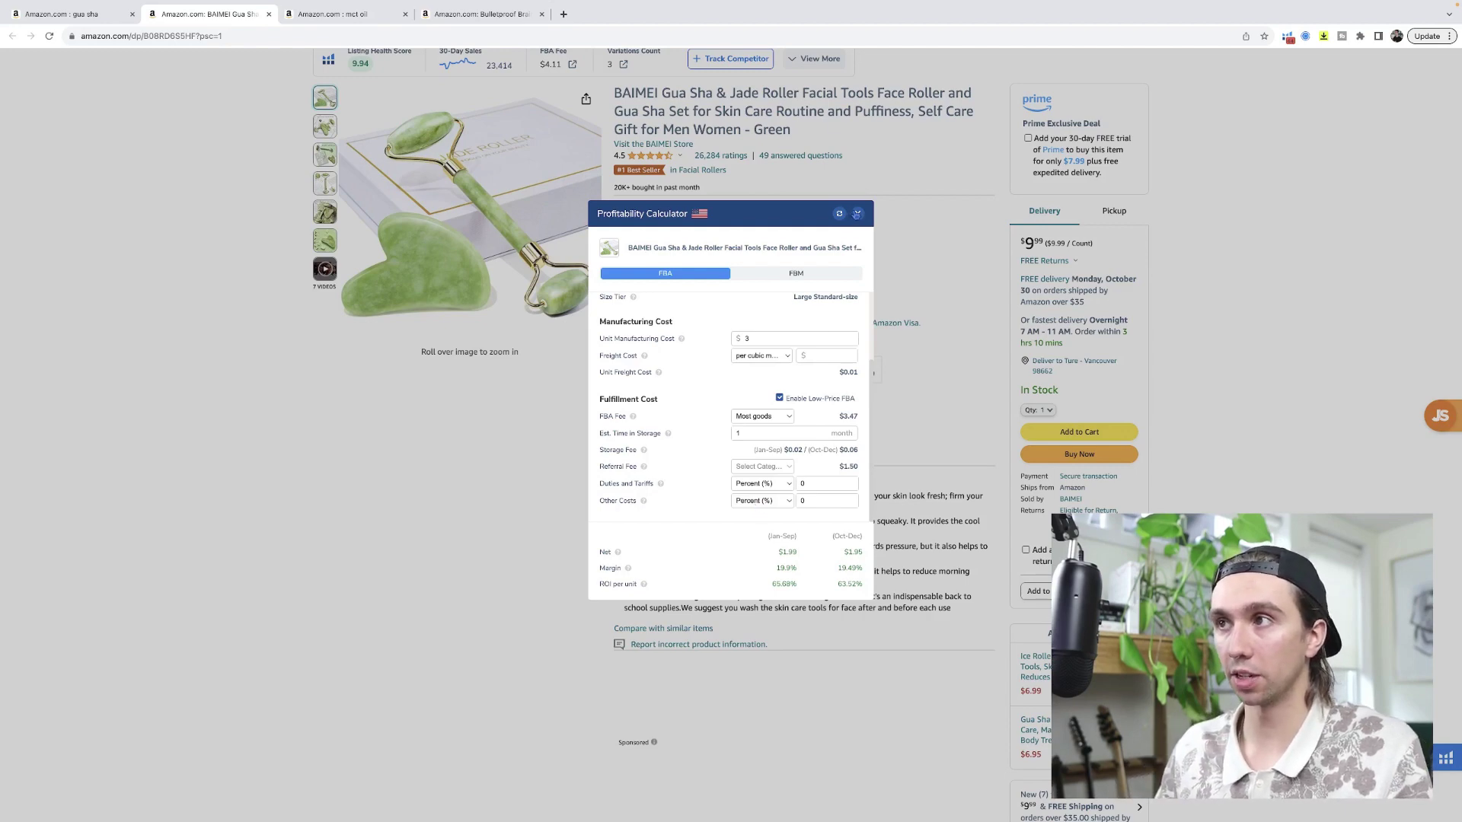
Close the calculator, browse the gua sha search results, then return to the BAIMEI product page
{"action": "left_click", "coordinate": [856, 214]}
{"action": "key", "text": "ctrl+1"}
{"action": "scroll", "coordinate": [723, 471], "scroll_direction": "down", "scroll_amount": 1}
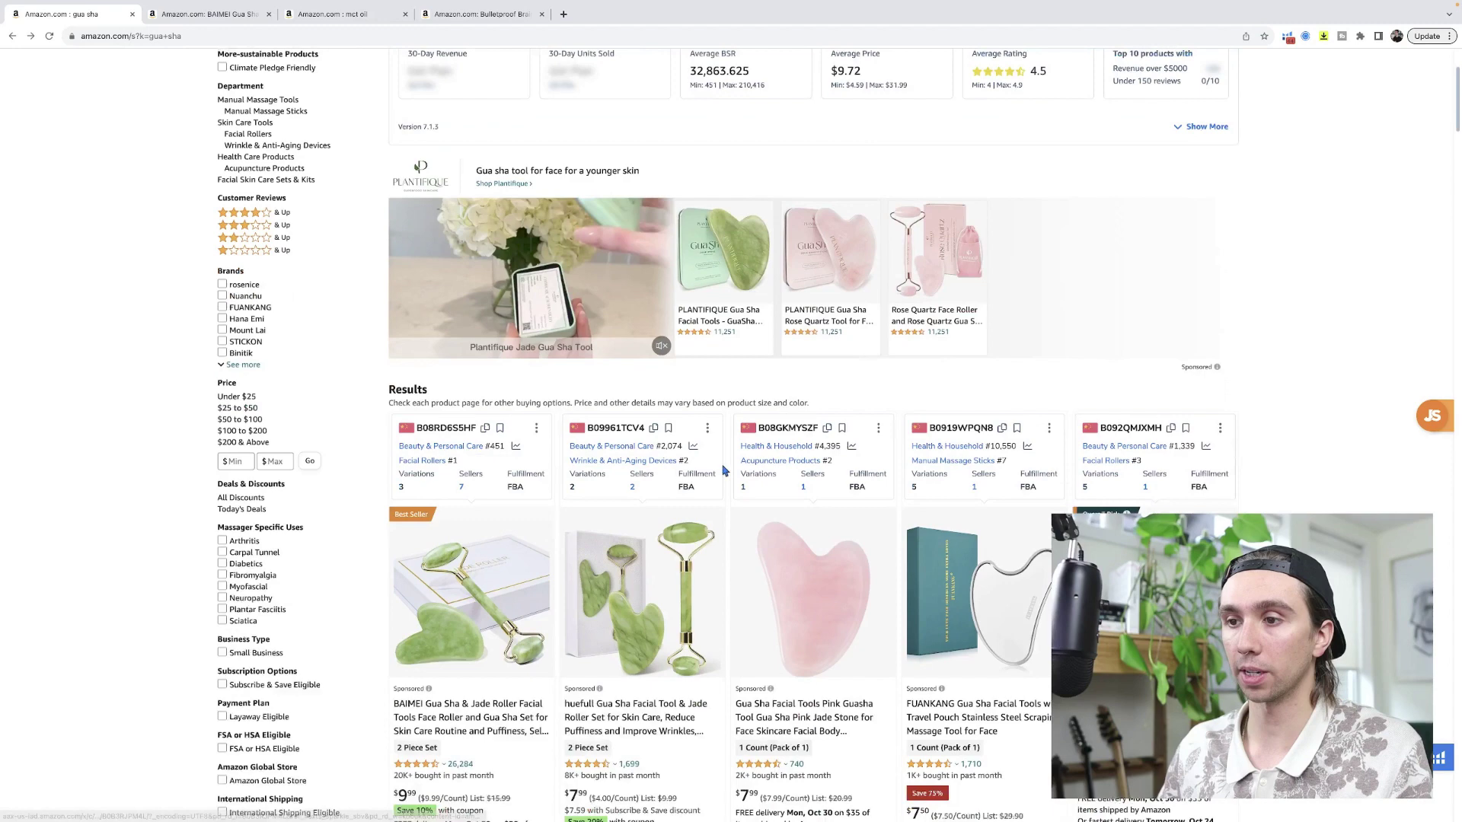
{"action": "scroll", "coordinate": [723, 471], "scroll_direction": "down", "scroll_amount": 3}
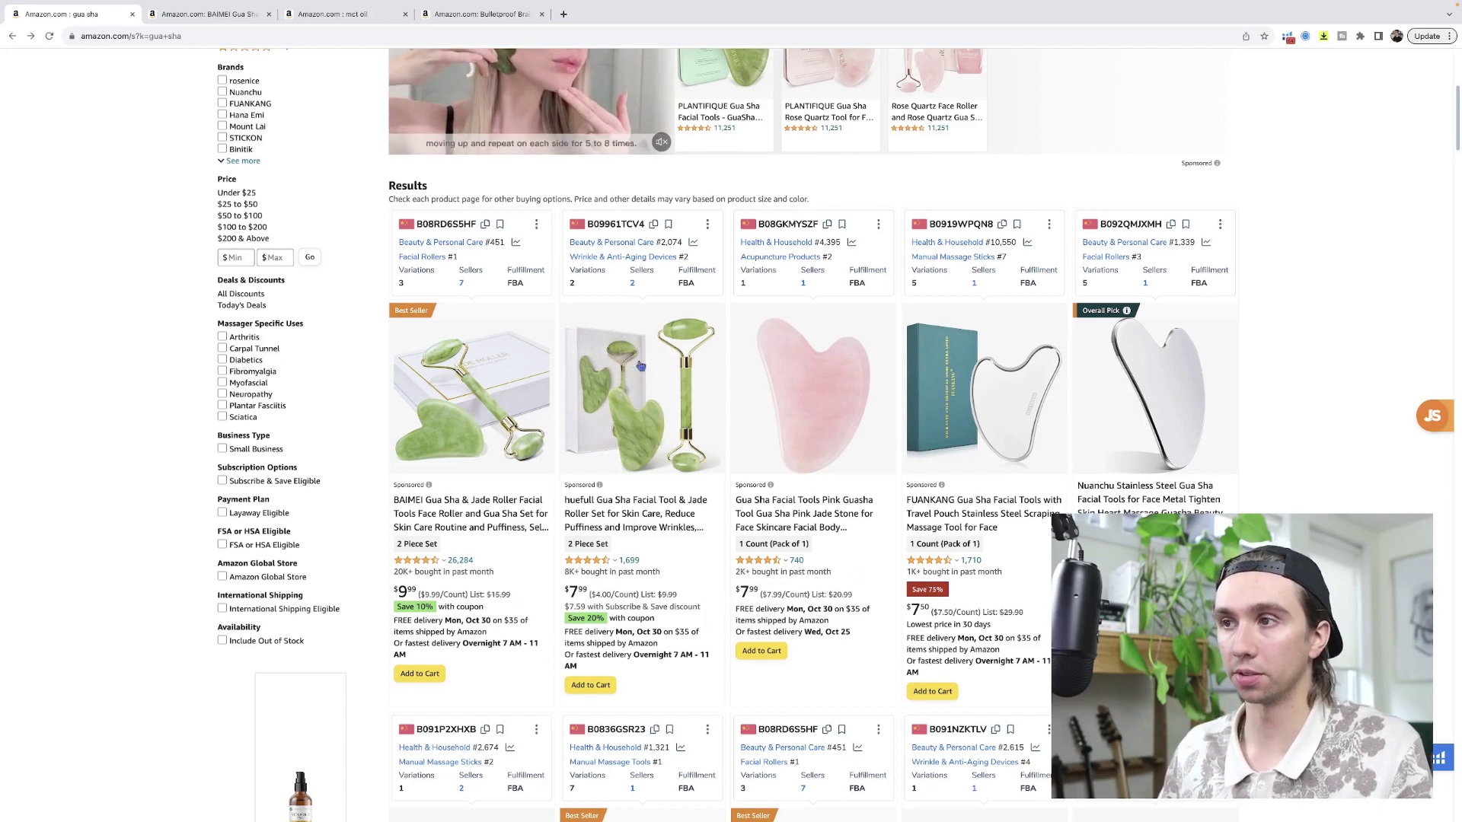
{"action": "scroll", "coordinate": [851, 556], "scroll_direction": "down", "scroll_amount": 2}
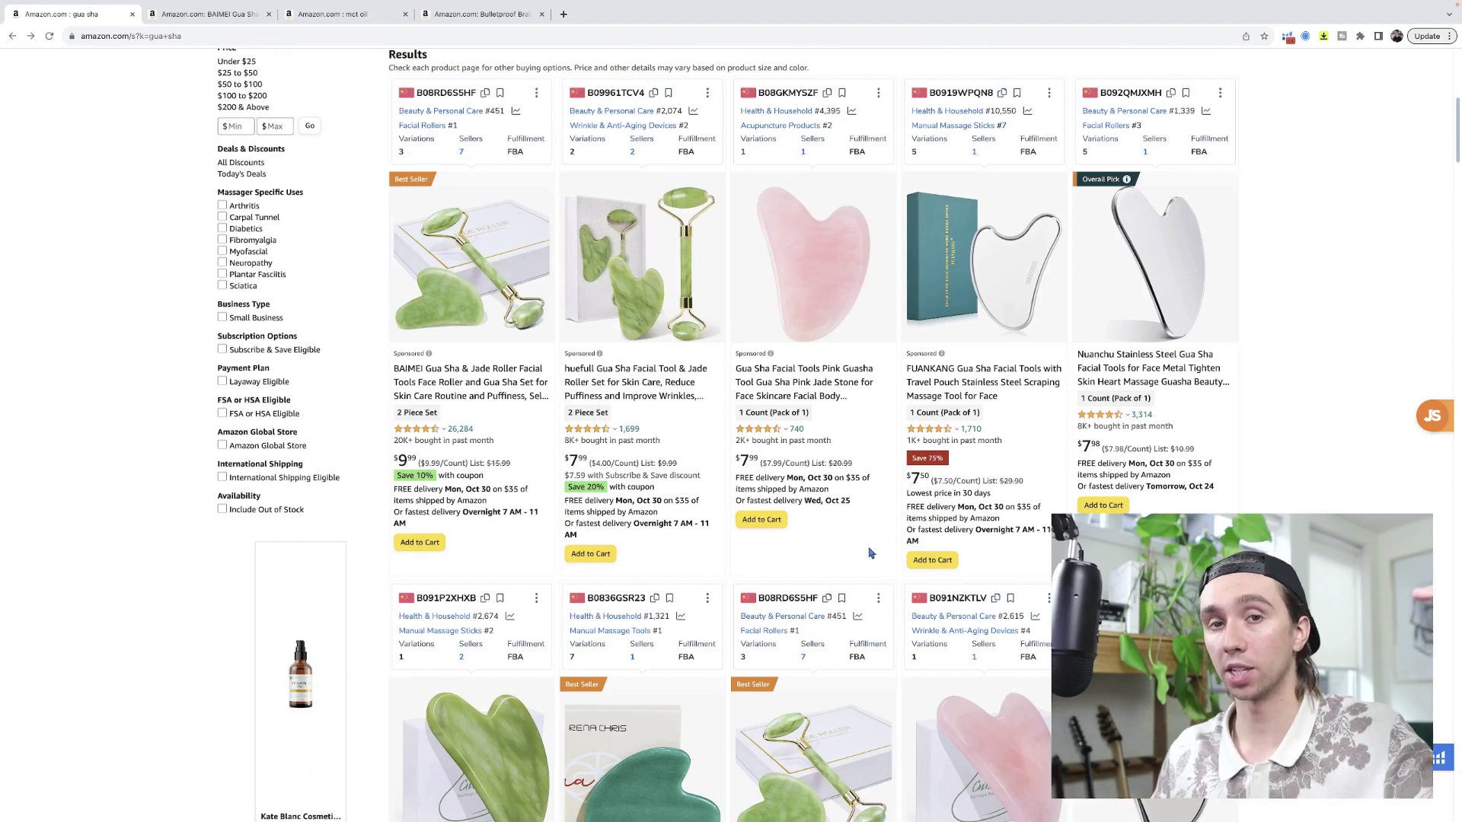
{"action": "left_click", "coordinate": [200, 22]}
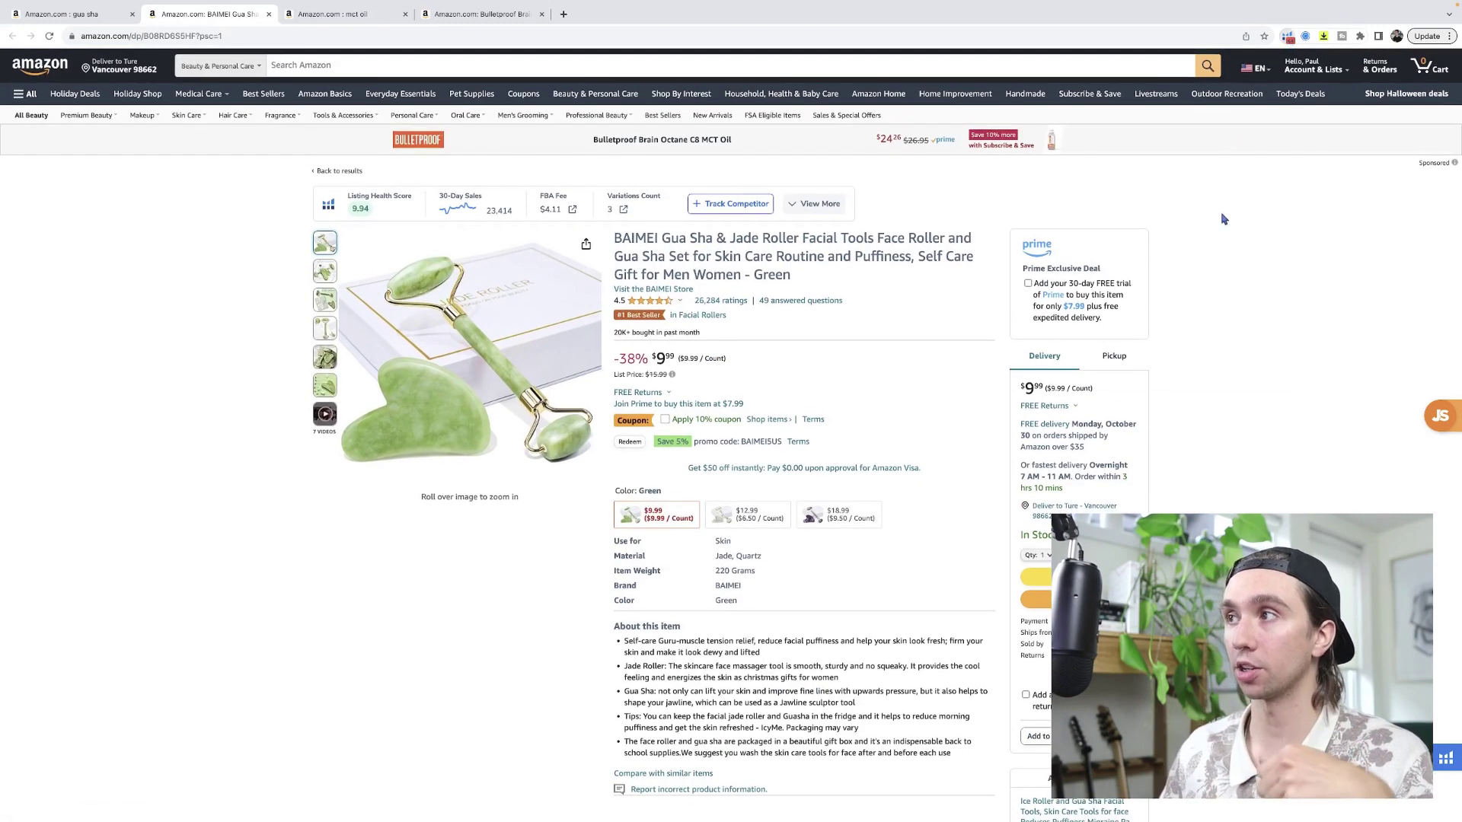
Reopen the Profitability Calculator on the BAIMEI page and drag it left to uncover the listing
{"action": "left_click", "coordinate": [1286, 36]}
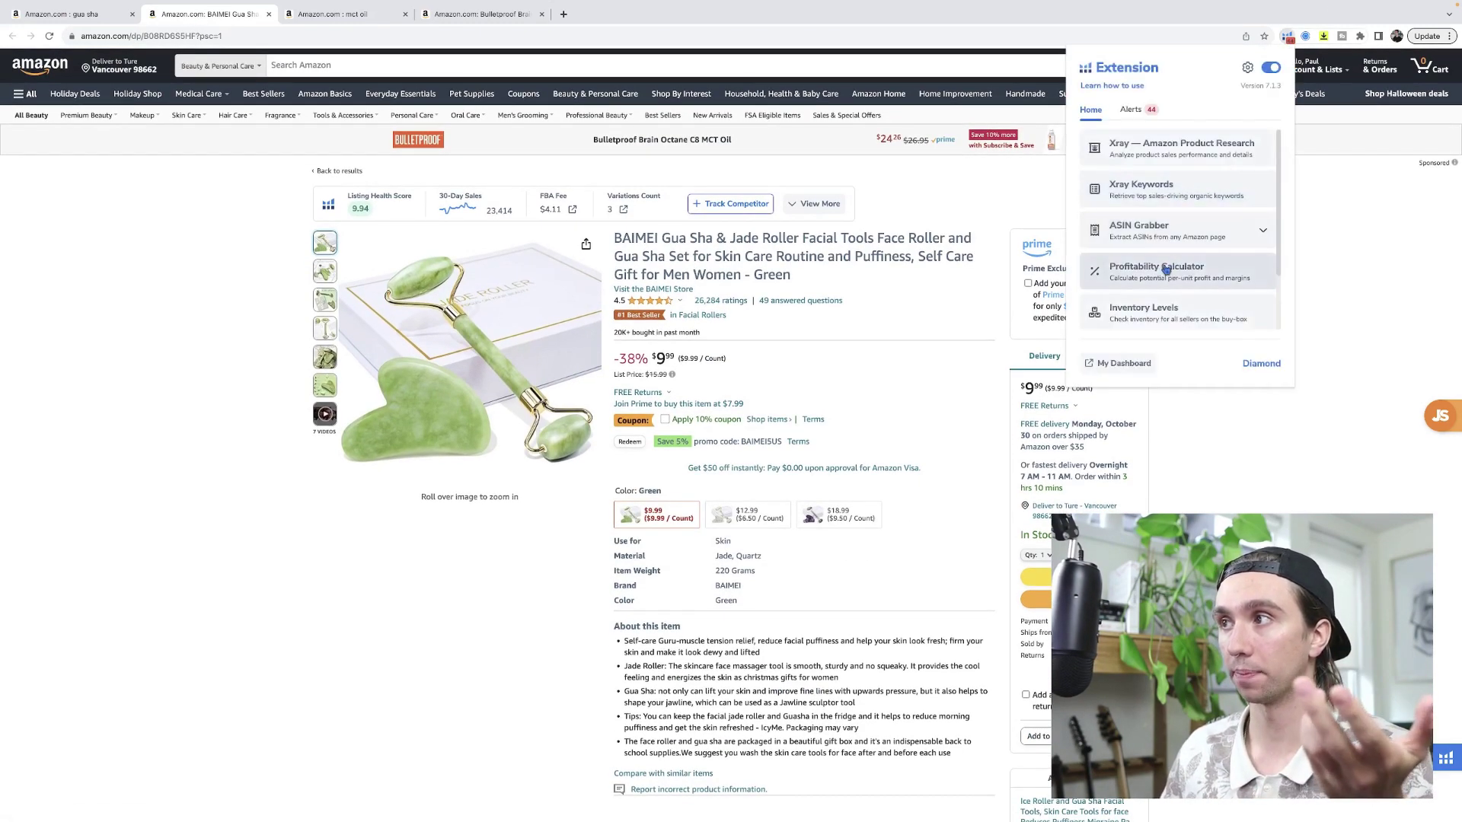
{"action": "left_click", "coordinate": [1166, 270]}
{"action": "scroll", "coordinate": [761, 450], "scroll_direction": "down", "scroll_amount": 1}
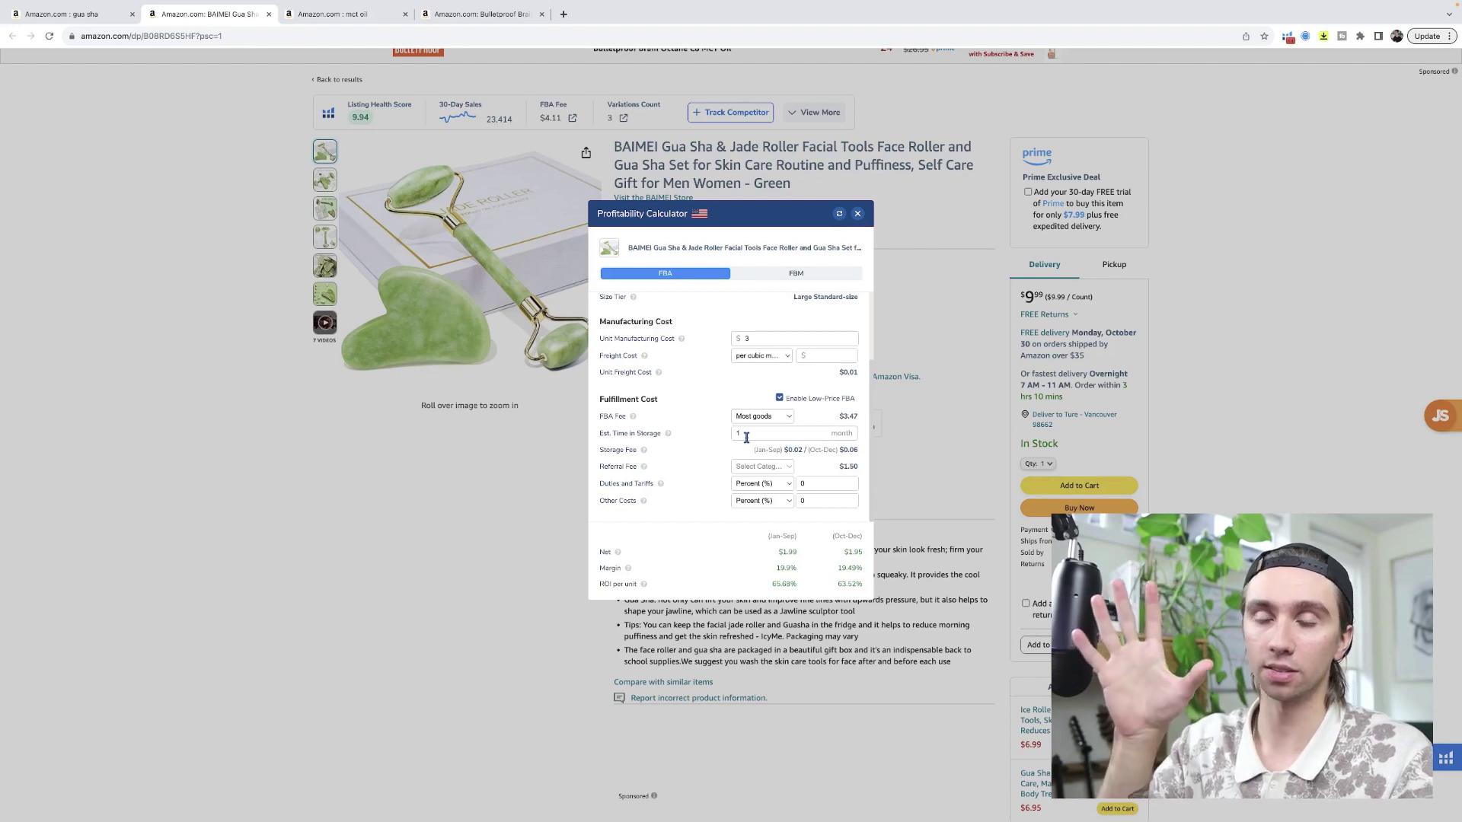
{"action": "left_click_drag", "start_coordinate": [778, 214], "coordinate": [637, 231]}
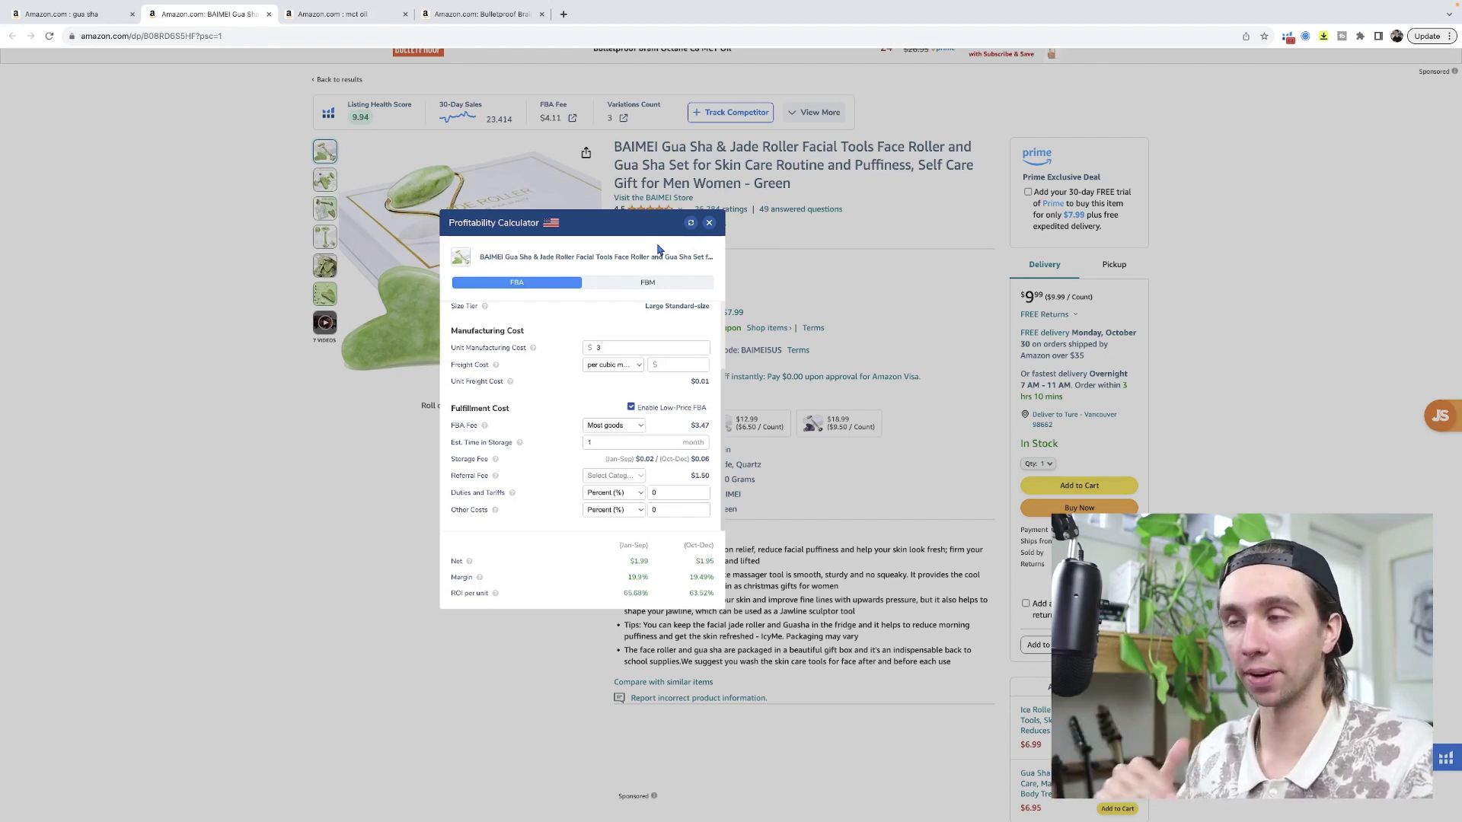
Change the unit manufacturing cost from 3 to 1.2 and review net, margin and ROI
{"action": "scroll", "coordinate": [611, 348], "scroll_direction": "up", "scroll_amount": 5}
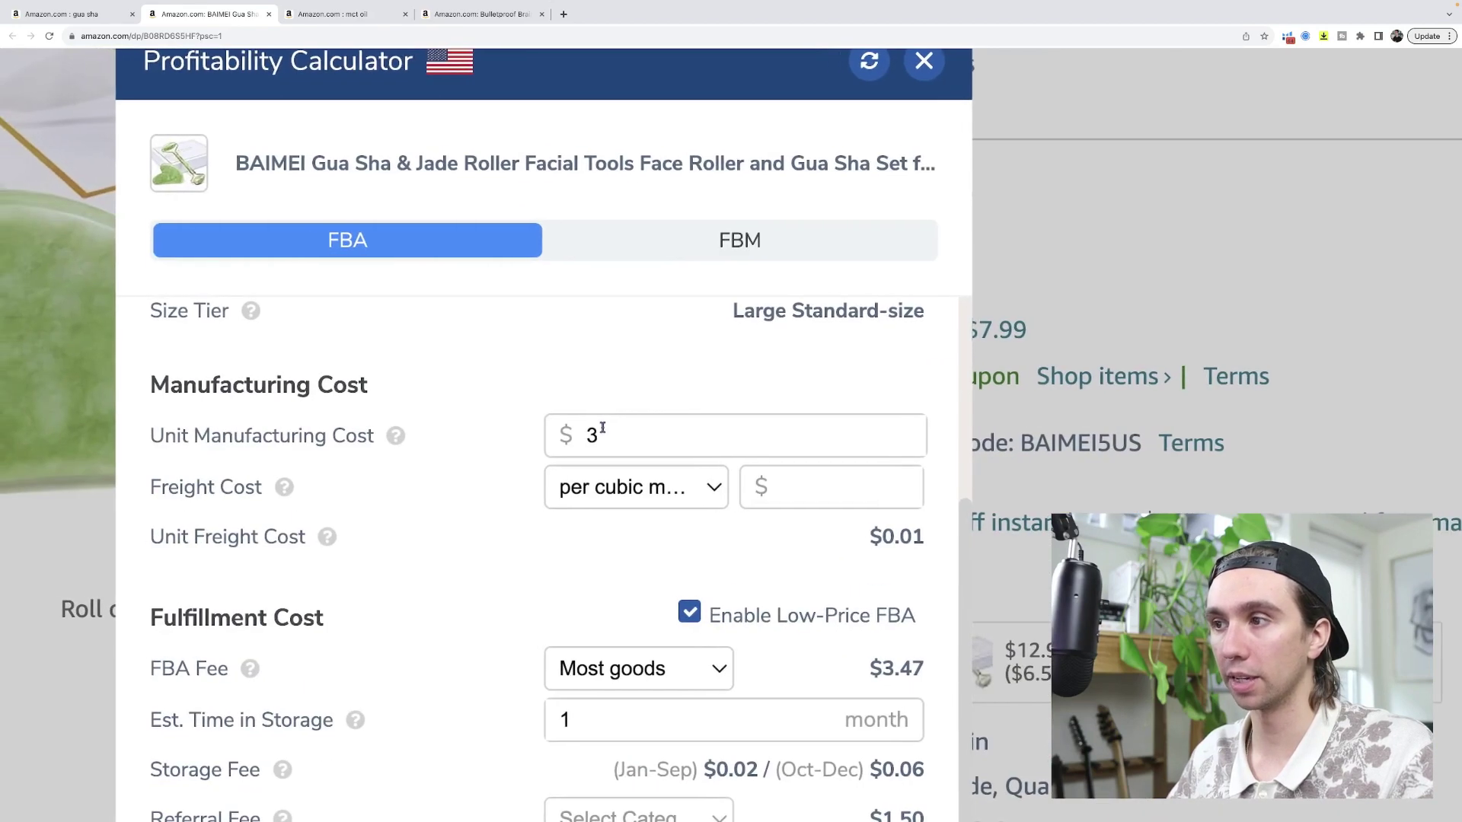
{"action": "scroll", "coordinate": [599, 426], "scroll_direction": "left", "scroll_amount": 1}
{"action": "scroll", "coordinate": [604, 434], "scroll_direction": "down", "scroll_amount": 5}
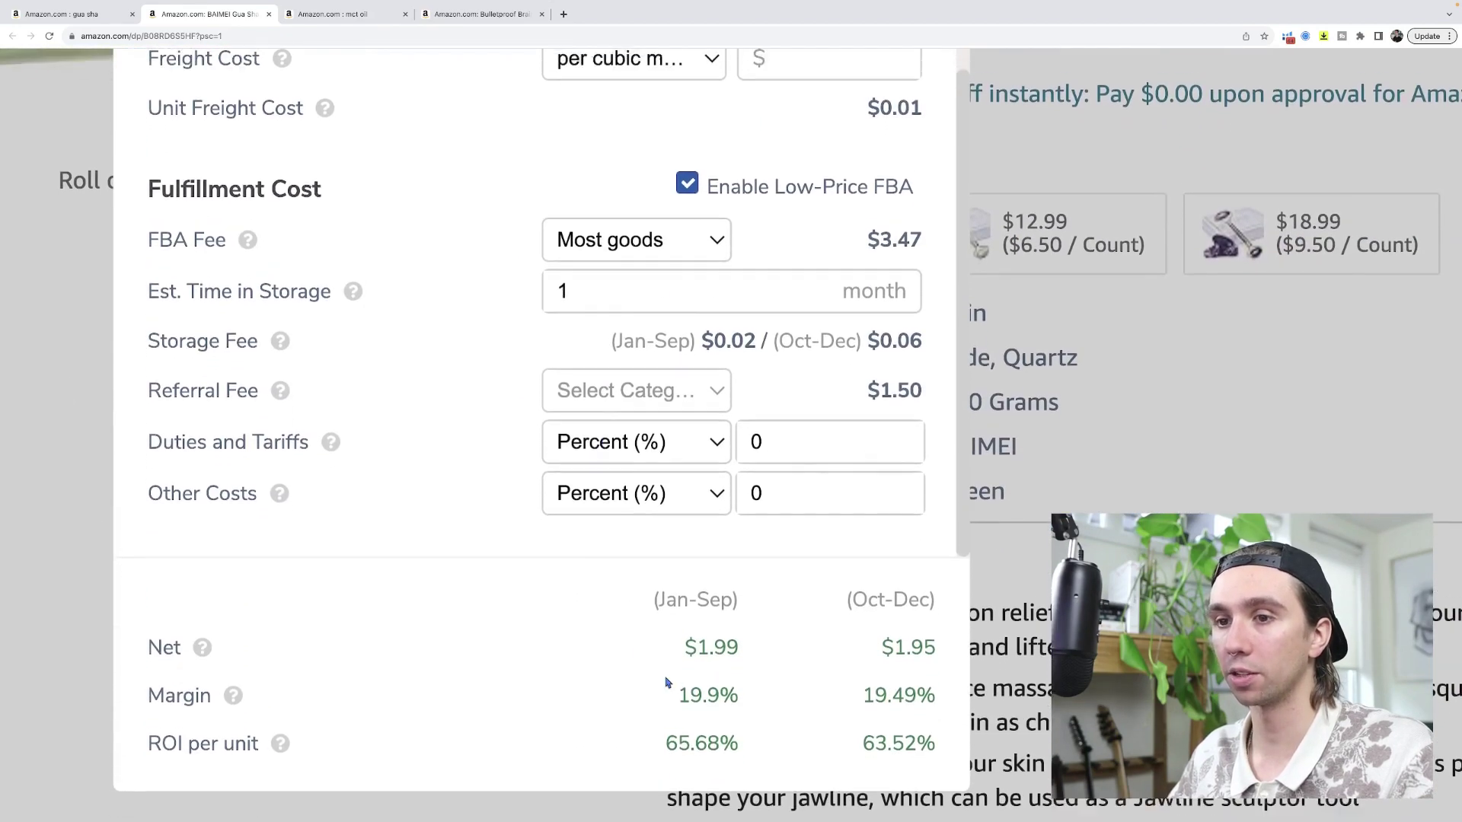
{"action": "scroll", "coordinate": [662, 675], "scroll_direction": "up", "scroll_amount": 3}
{"action": "double_click", "coordinate": [604, 275]}
{"action": "type", "text": "12"}
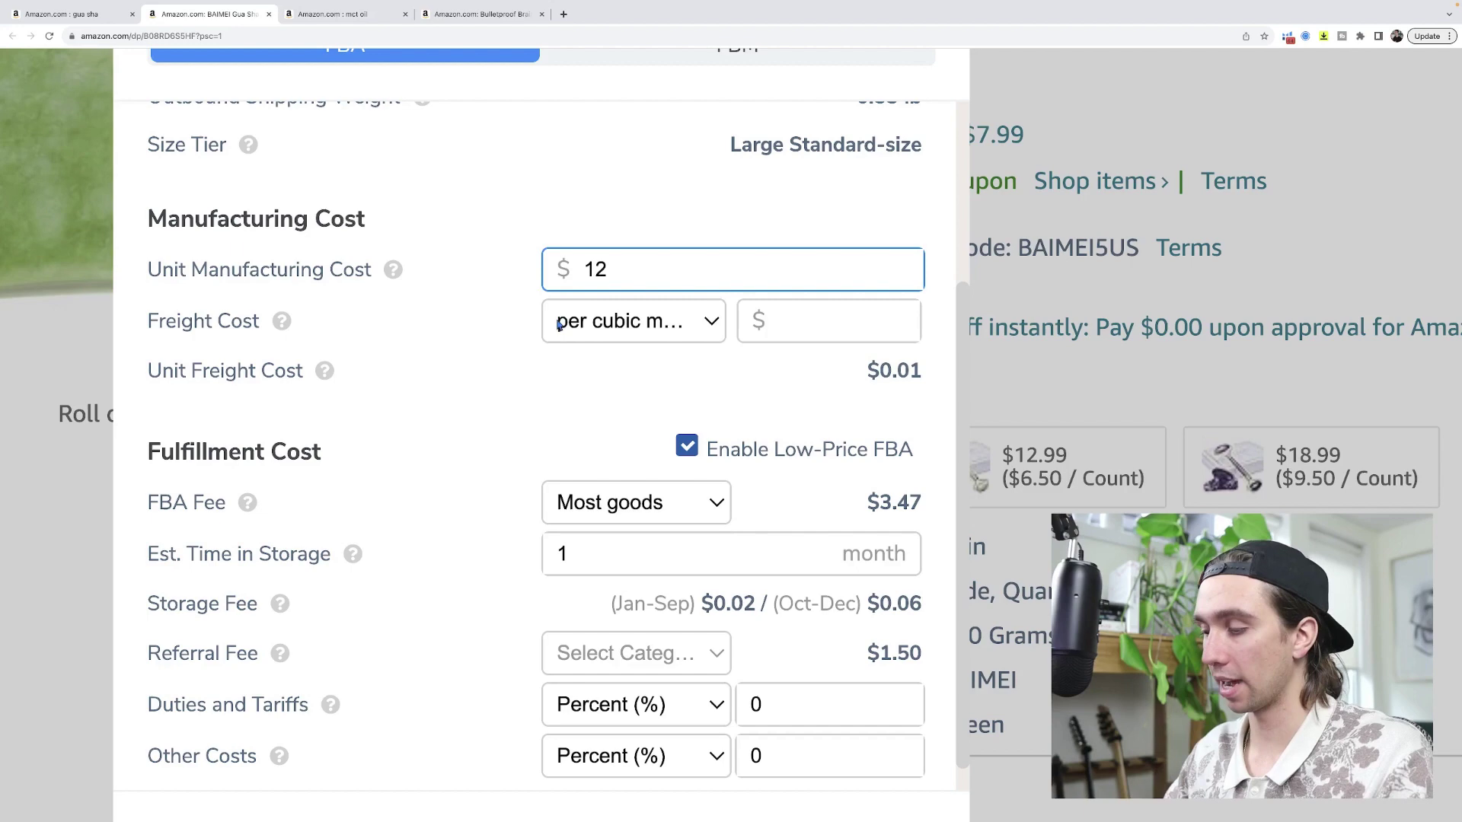
{"action": "type", "text": "2"}
{"action": "left_click", "coordinate": [454, 404]}
{"action": "scroll", "coordinate": [453, 444], "scroll_direction": "down", "scroll_amount": 4}
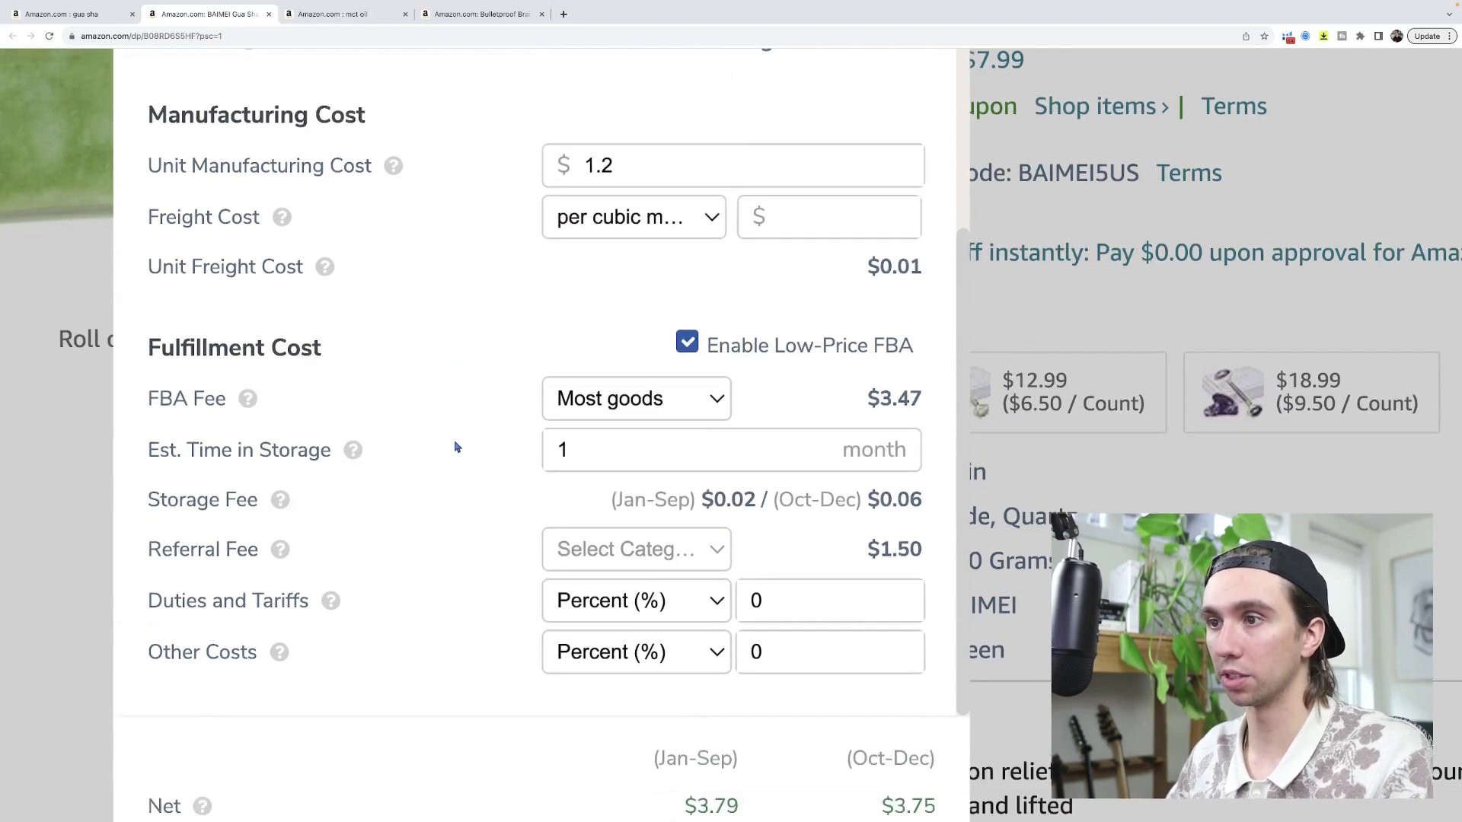
{"action": "scroll", "coordinate": [632, 607], "scroll_direction": "up", "scroll_amount": 5}
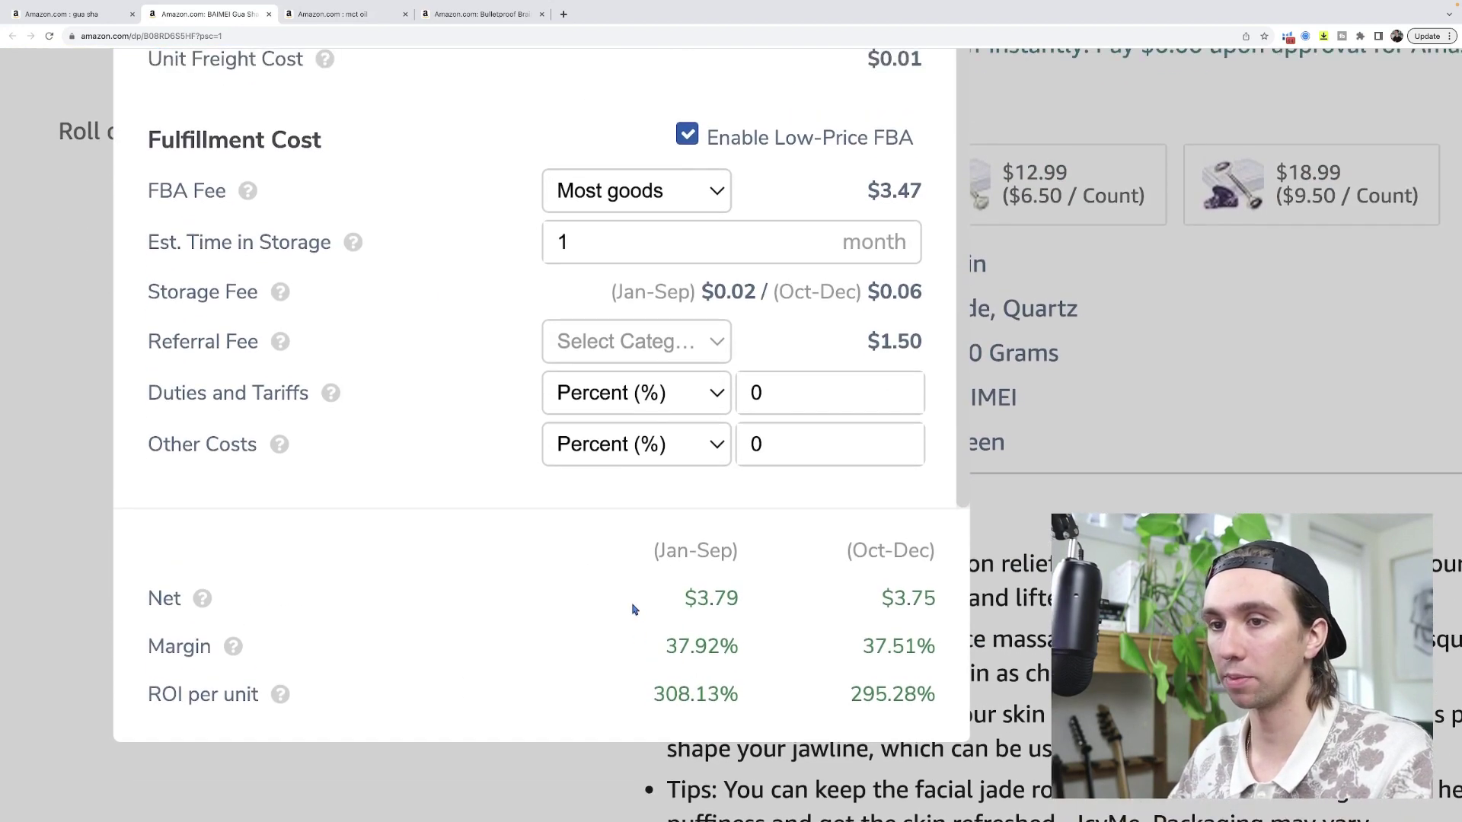
{"action": "scroll", "coordinate": [632, 604], "scroll_direction": "up", "scroll_amount": 1}
Delete the unit manufacturing cost entirely, raising net to $4.99 and margin to 49.93%
{"action": "left_click", "coordinate": [644, 369]}
{"action": "left_click_drag", "start_coordinate": [595, 368], "coordinate": [697, 373]}
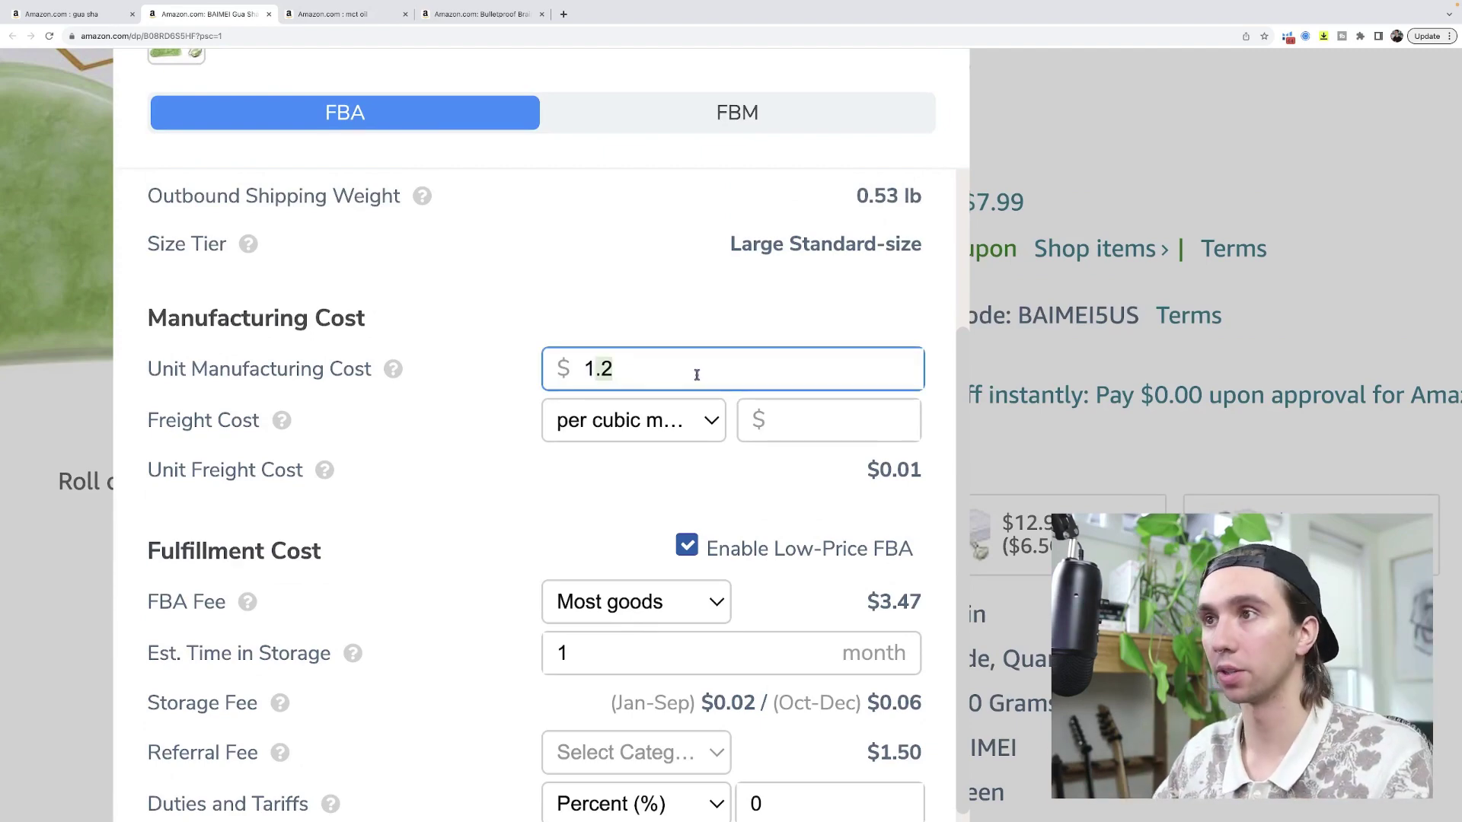
{"action": "key", "text": "BackSpace"}
{"action": "key", "text": "BackSpace"}
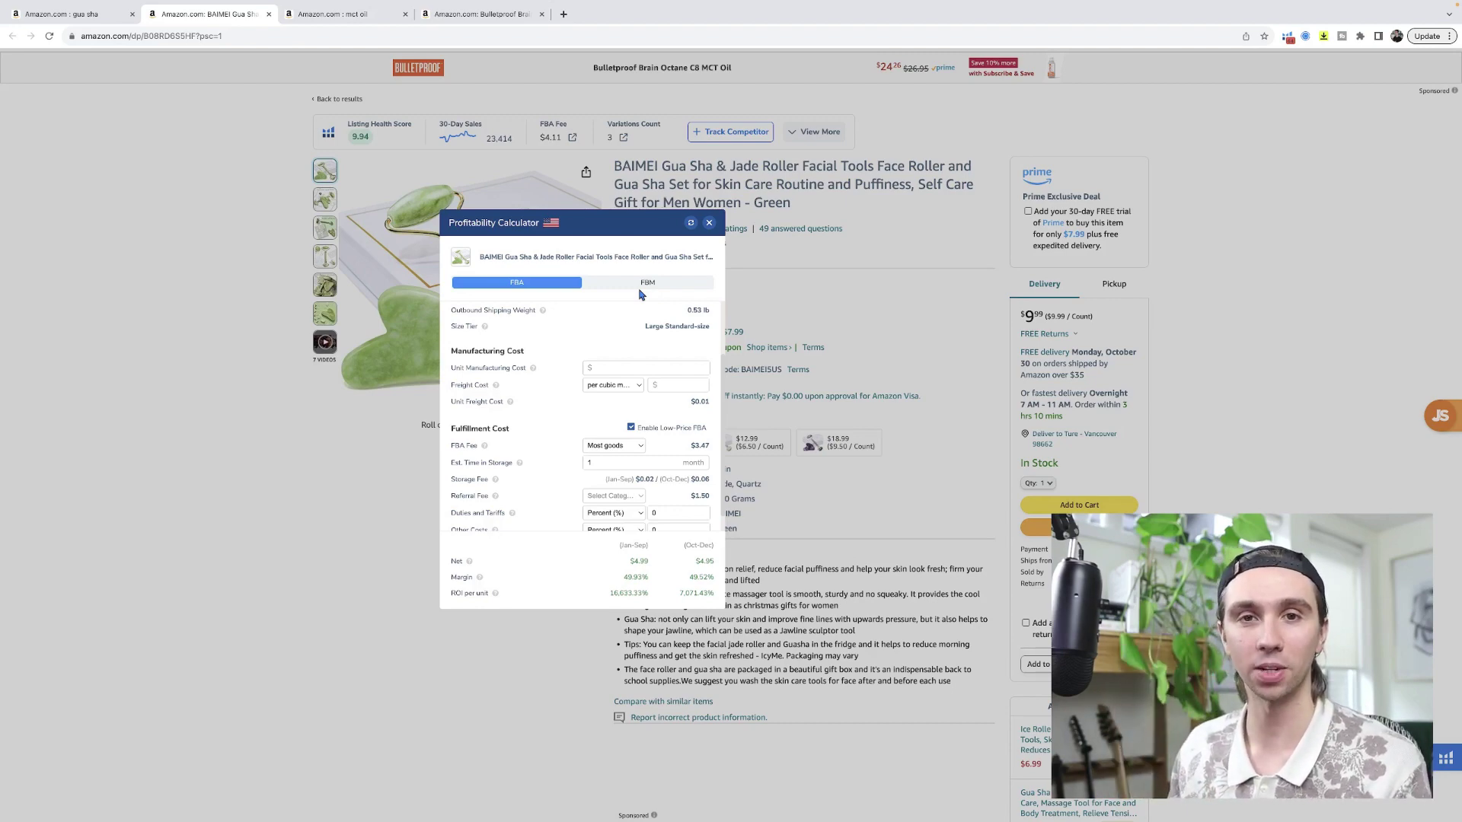
Return to the gua sha search results and review Helium 10's rank, seller and FBA tags
{"action": "key", "text": "ctrl+shift+Tab"}
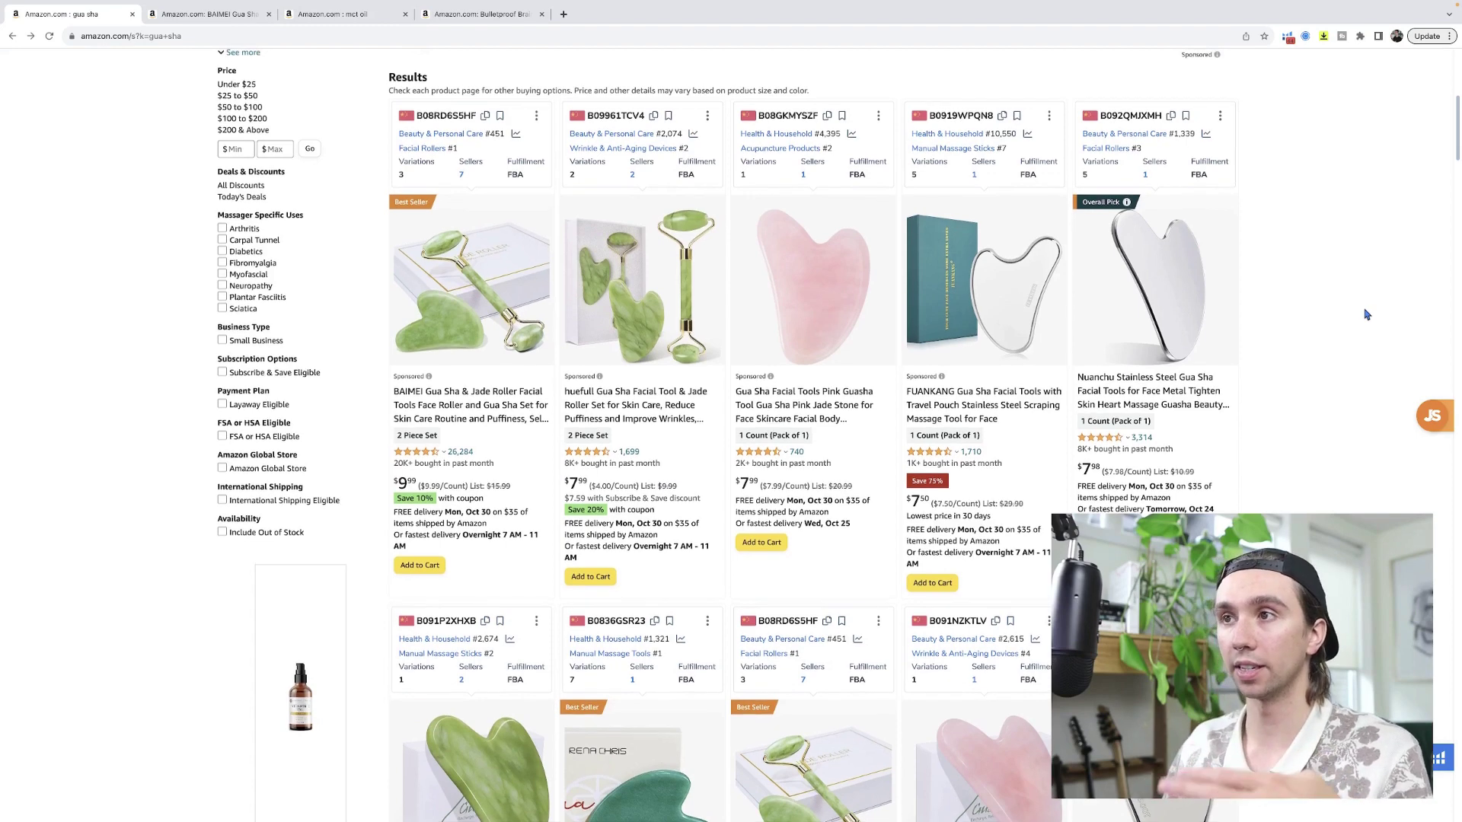
{"action": "scroll", "coordinate": [1365, 319], "scroll_direction": "up", "scroll_amount": 1}
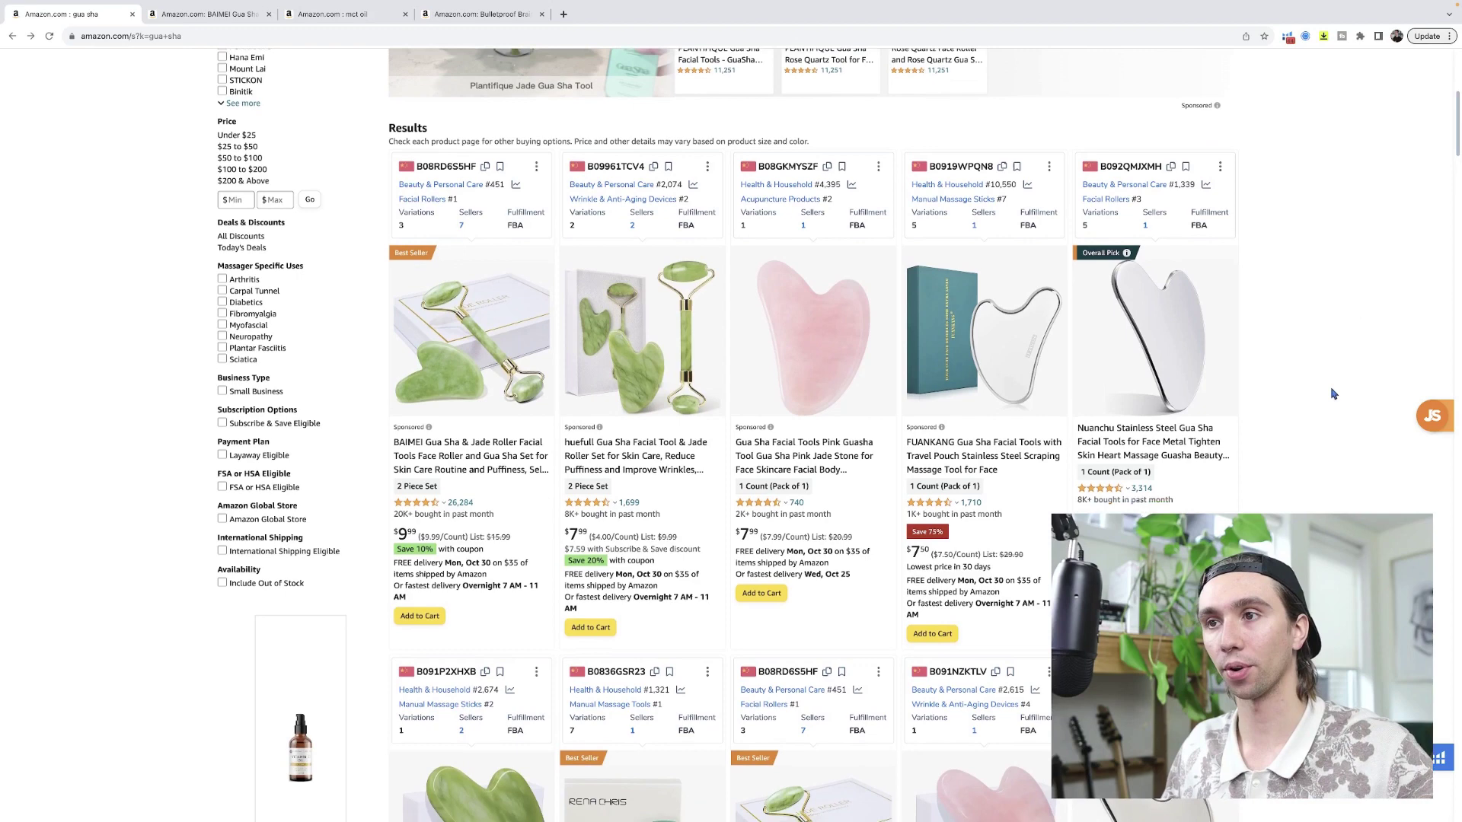
{"action": "scroll", "coordinate": [1328, 373], "scroll_direction": "down", "scroll_amount": 2}
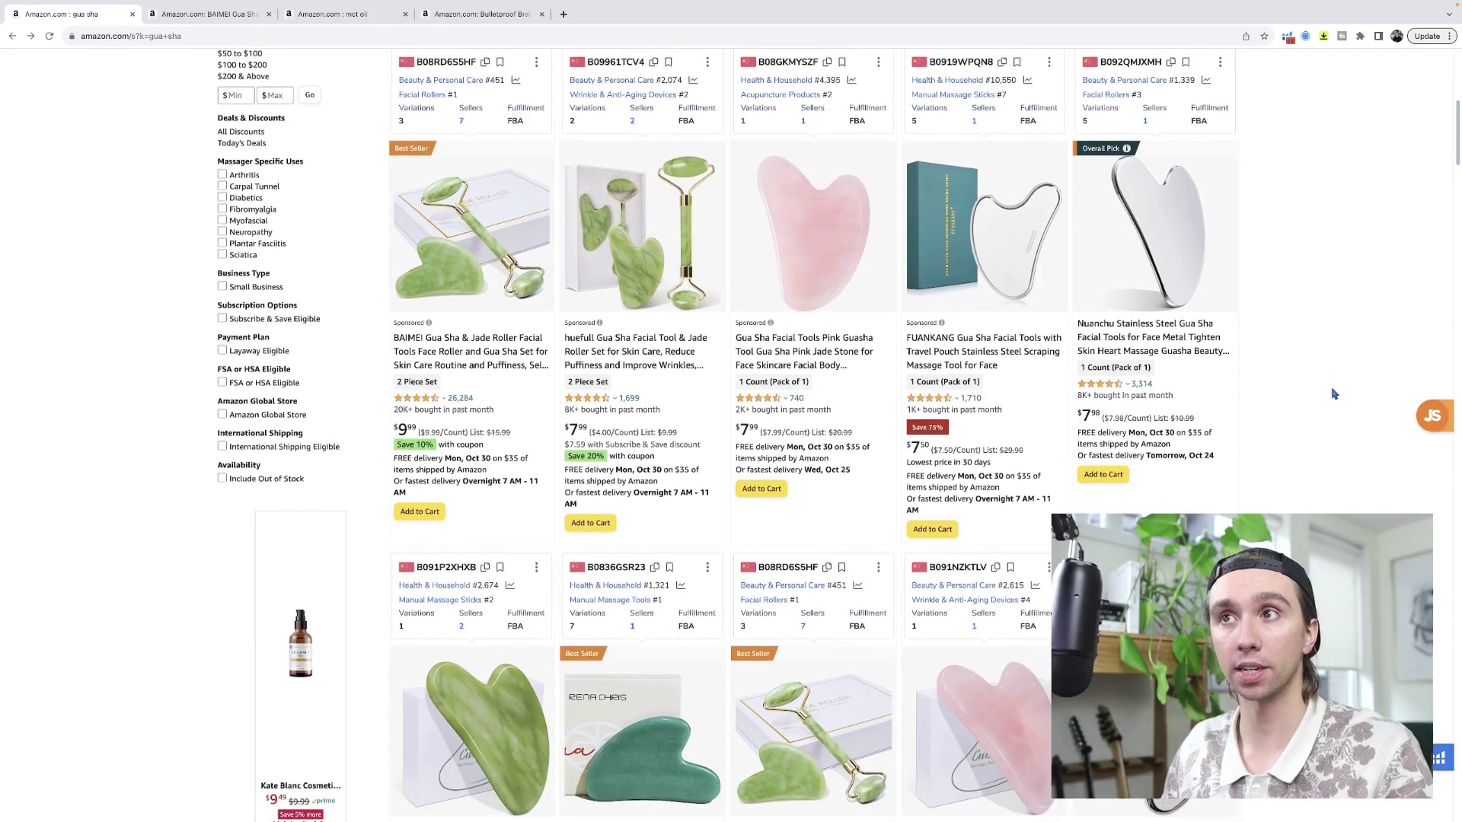
{"action": "scroll", "coordinate": [1333, 394], "scroll_direction": "up", "scroll_amount": 1}
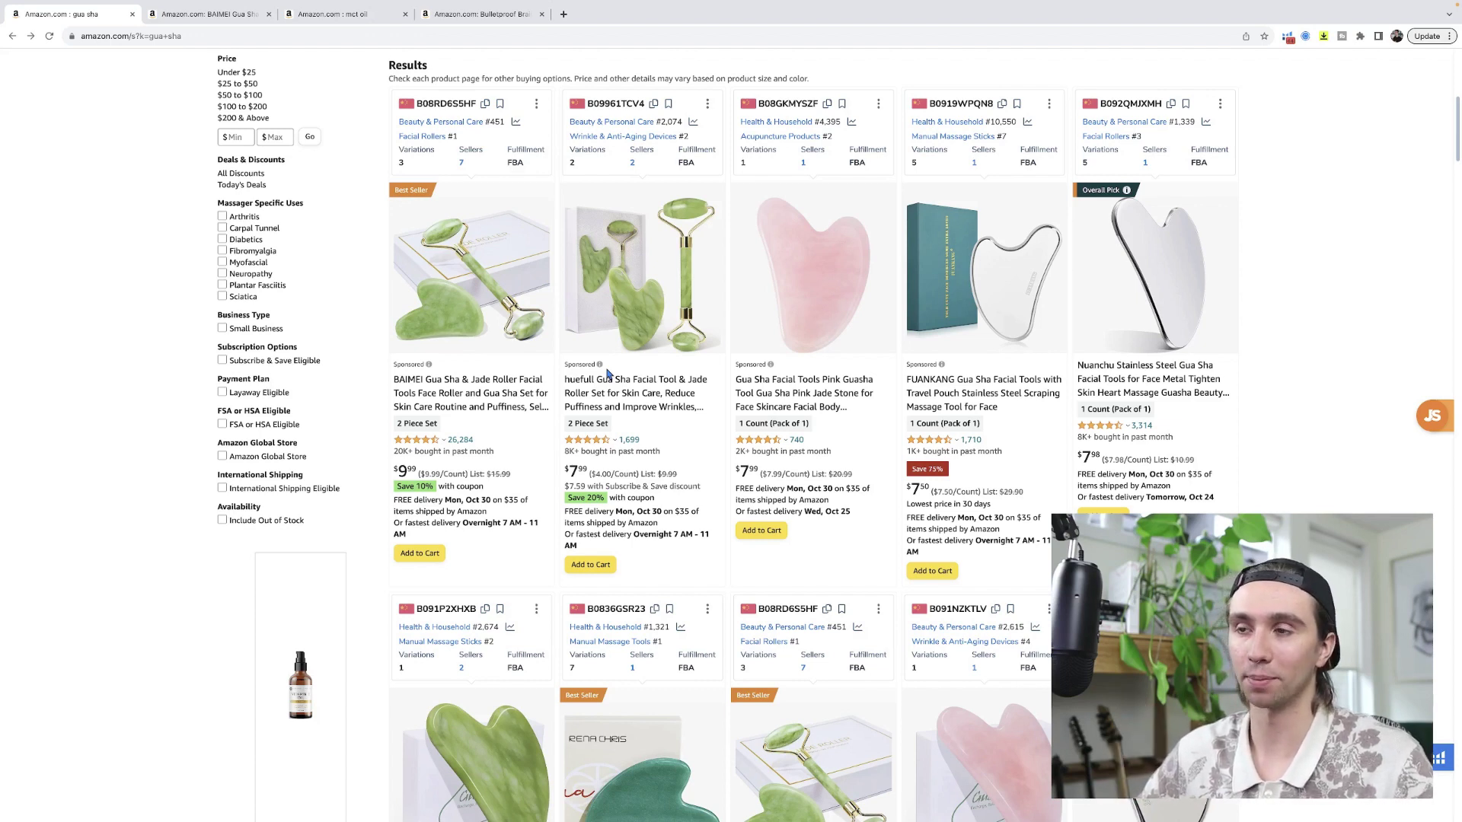
Switch to the mct oil search results and scroll down through the listings
{"action": "key", "text": "ctrl+Tab"}
{"action": "key", "text": "ctrl+Tab"}
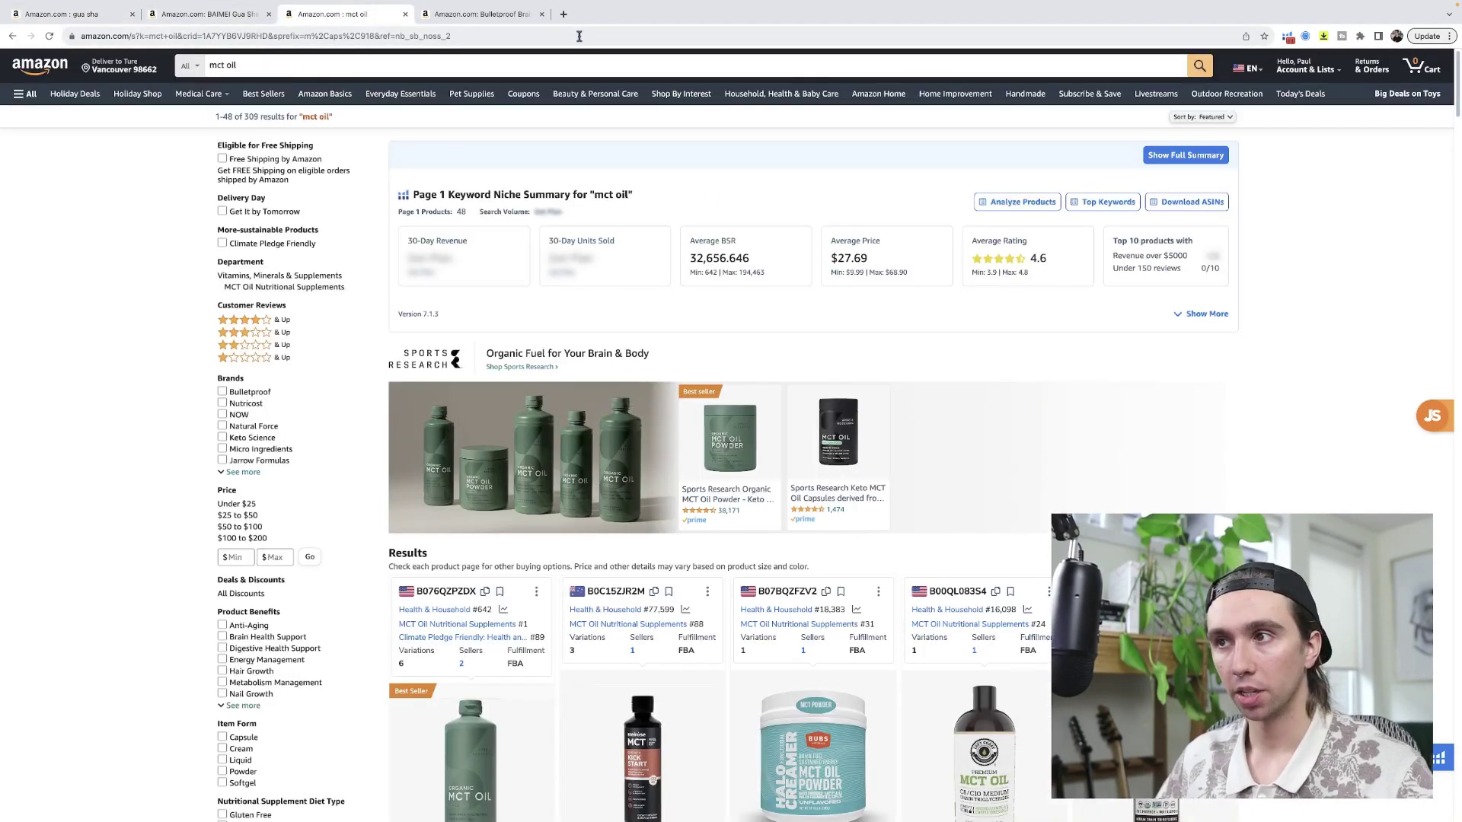
{"action": "scroll", "coordinate": [1145, 452], "scroll_direction": "down", "scroll_amount": 2}
{"action": "scroll", "coordinate": [1281, 475], "scroll_direction": "down", "scroll_amount": 6}
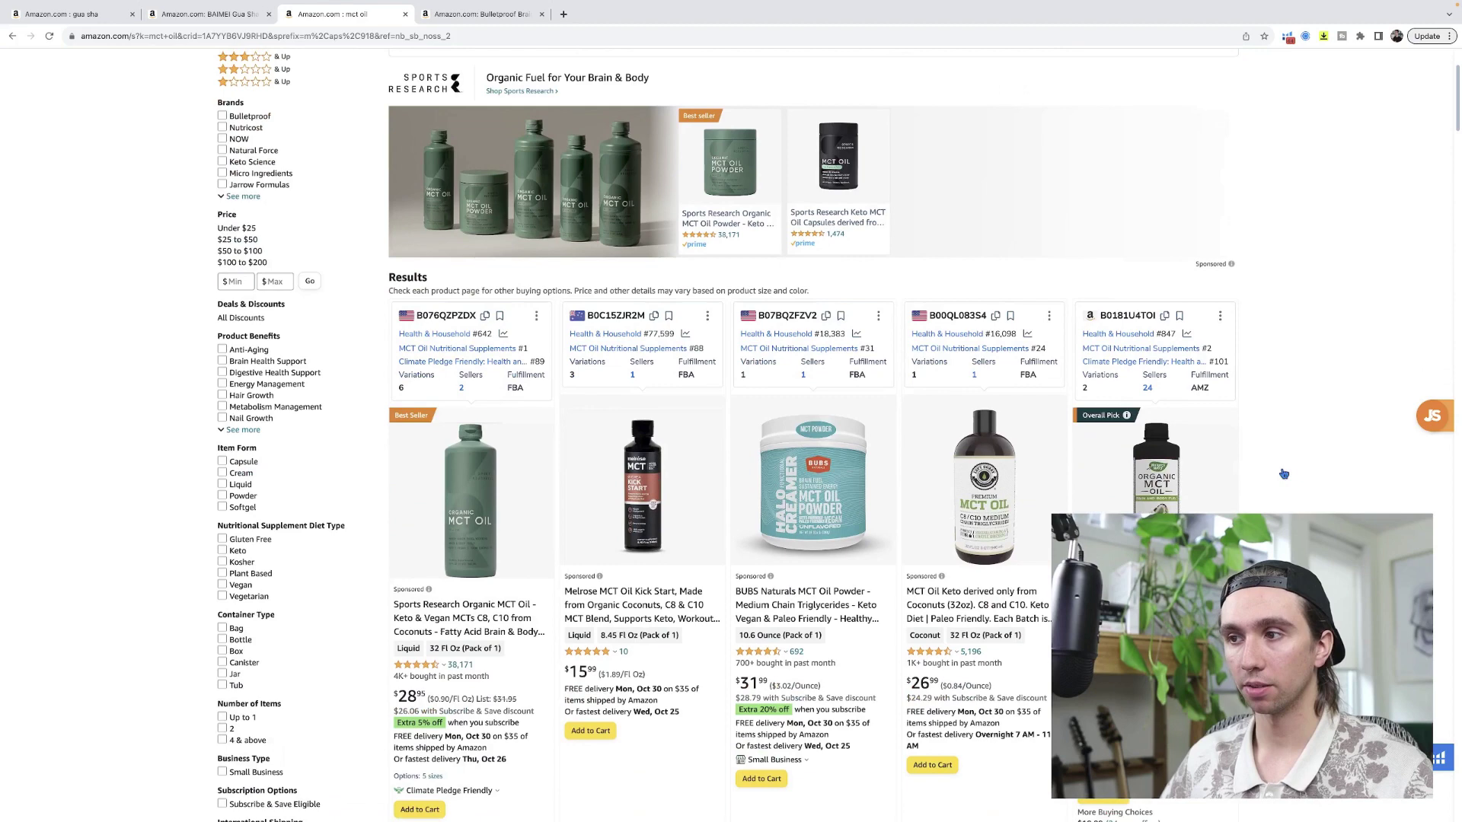
{"action": "scroll", "coordinate": [1281, 475], "scroll_direction": "down", "scroll_amount": 1}
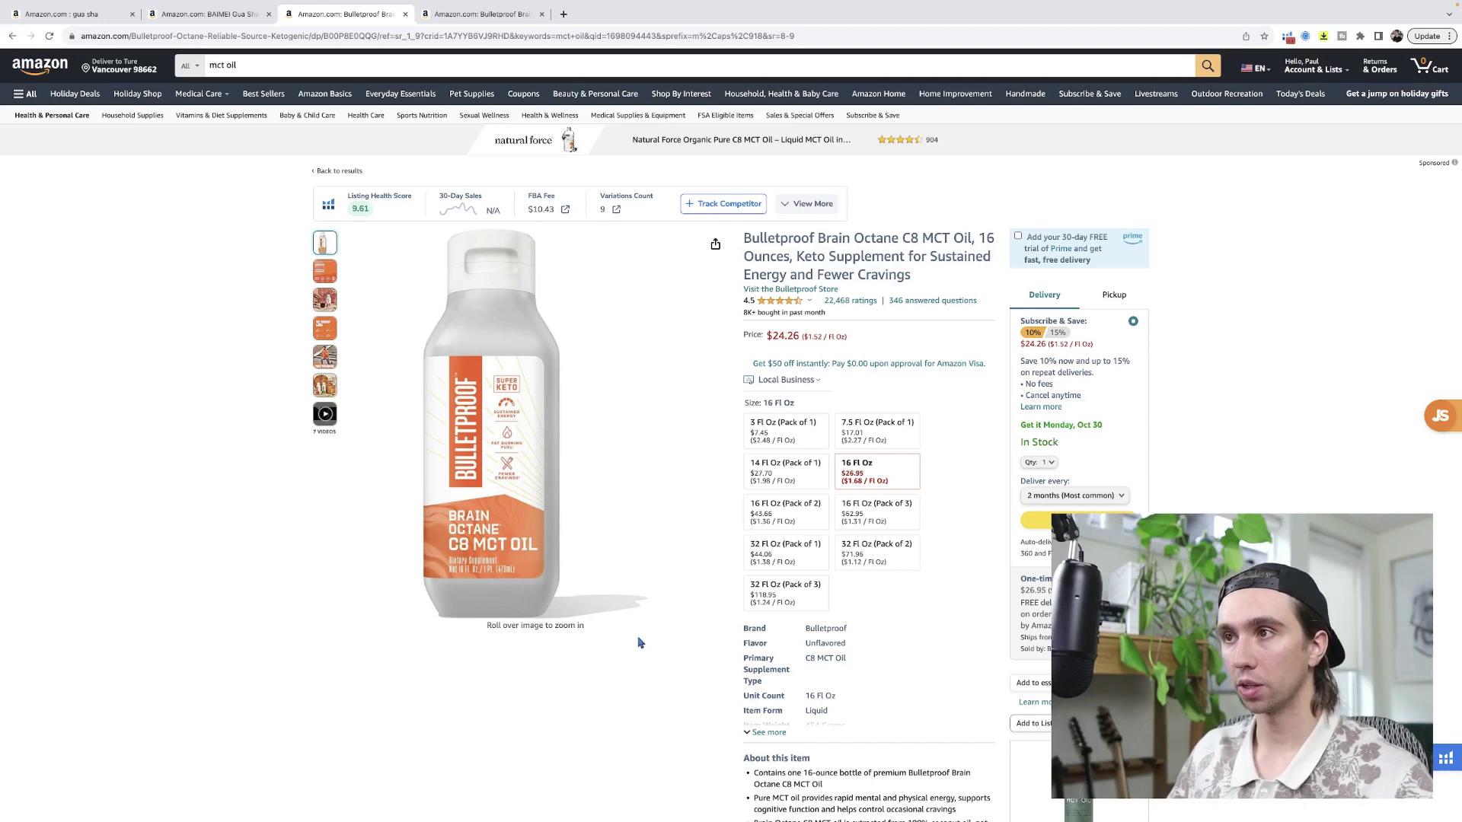
Highlight the '8K+ bought in past month' figure, then cycle tabs back to the mct oil search results
{"action": "left_click_drag", "start_coordinate": [743, 315], "coordinate": [828, 315]}
{"action": "left_click", "coordinate": [842, 321]}
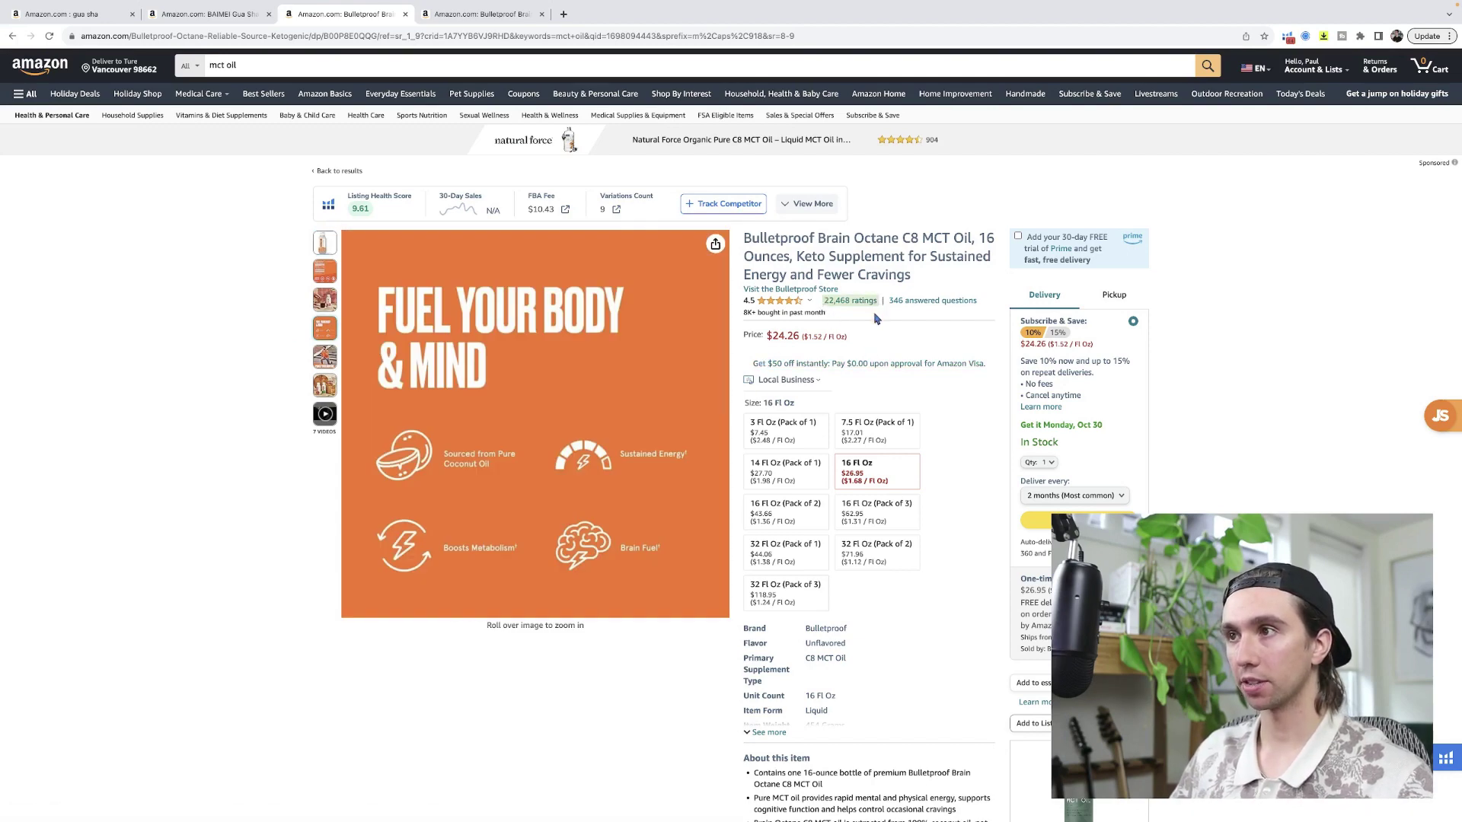
{"action": "left_click", "coordinate": [68, 13]}
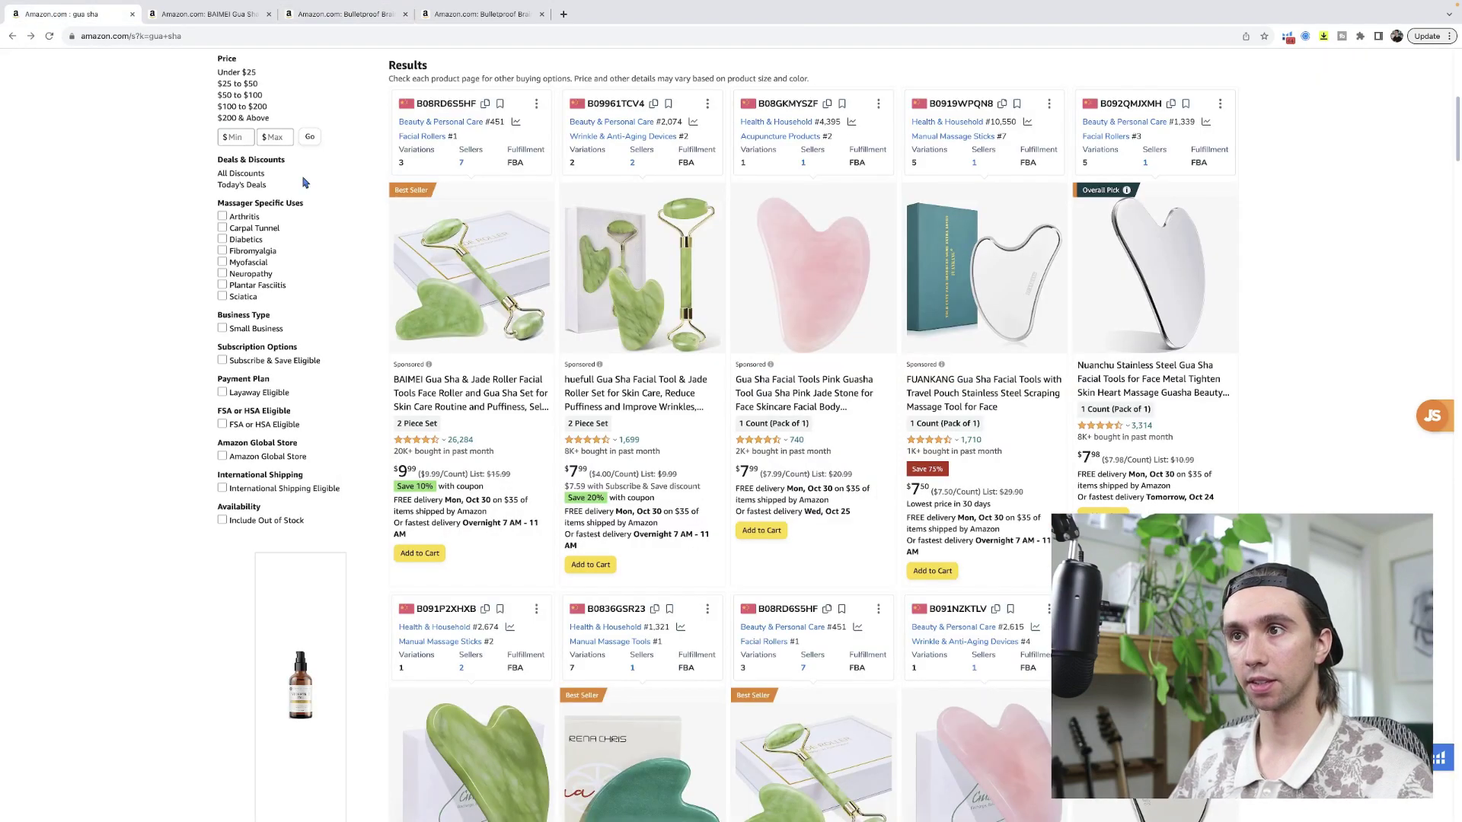
{"action": "scroll", "coordinate": [449, 441], "scroll_direction": "up", "scroll_amount": 5}
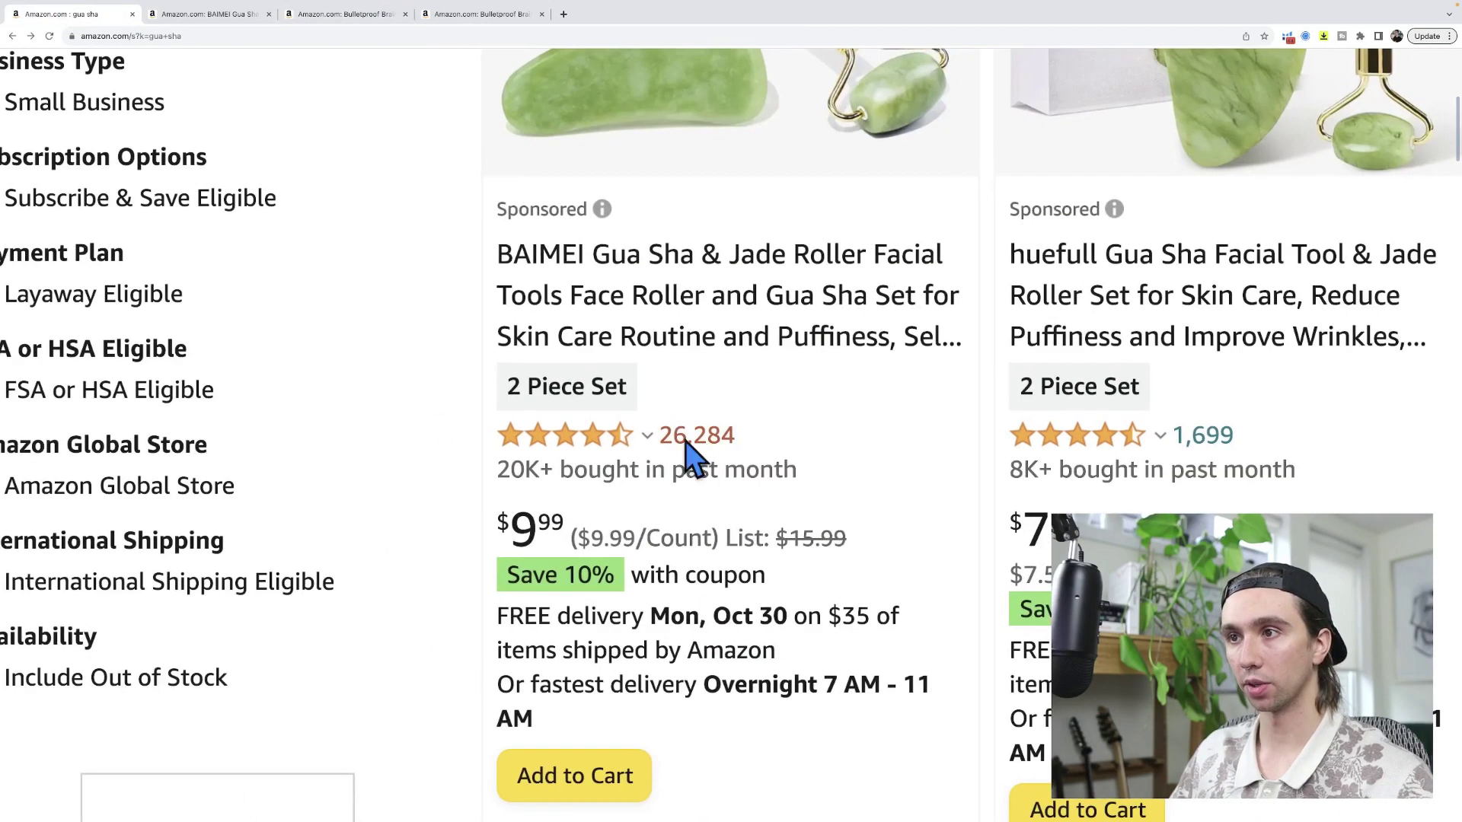
{"action": "left_click", "coordinate": [480, 14]}
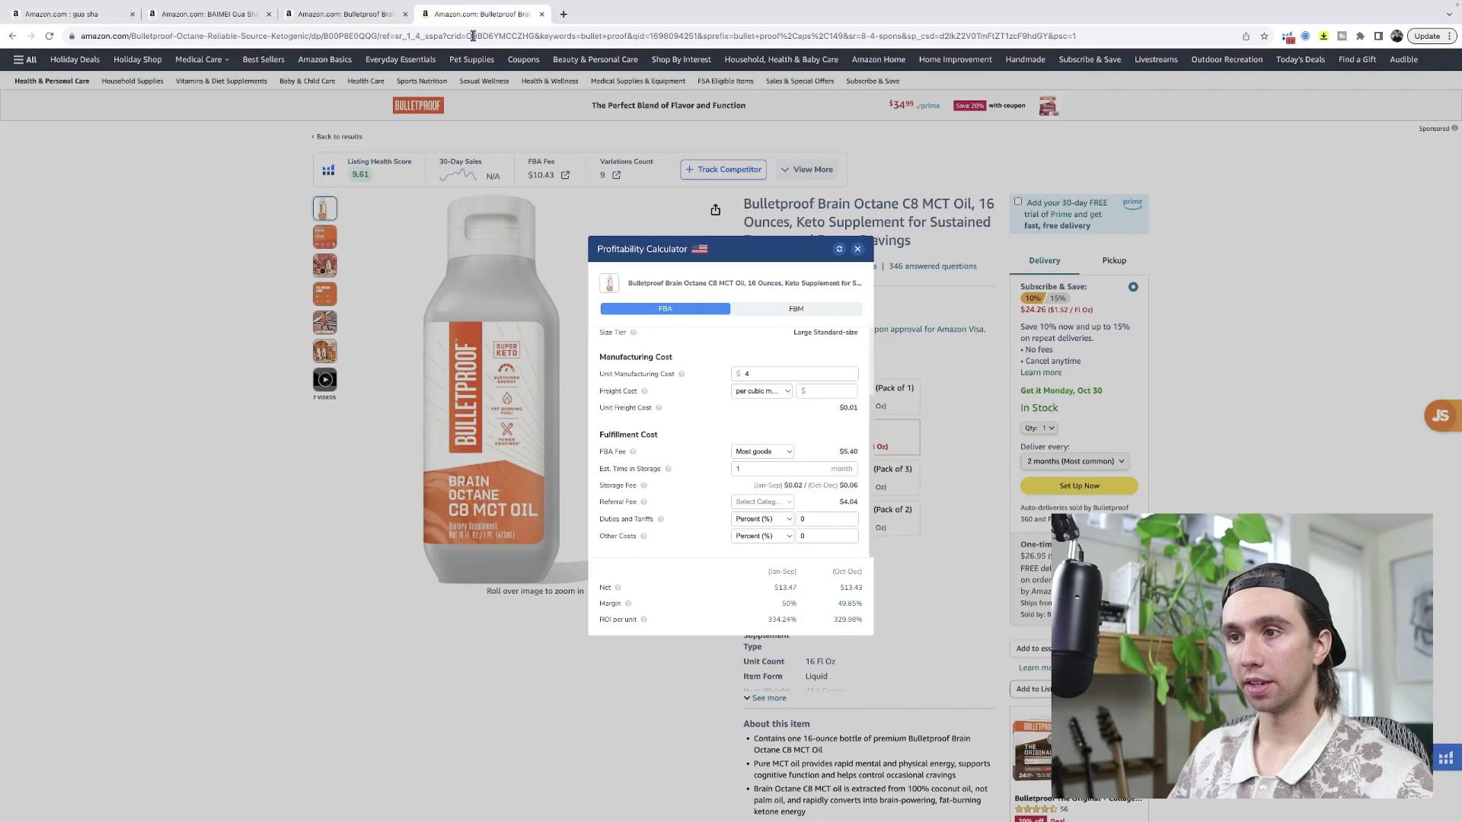
{"action": "key", "text": "ctrl+shift+Tab"}
{"action": "scroll", "coordinate": [883, 456], "scroll_direction": "down", "scroll_amount": 2}
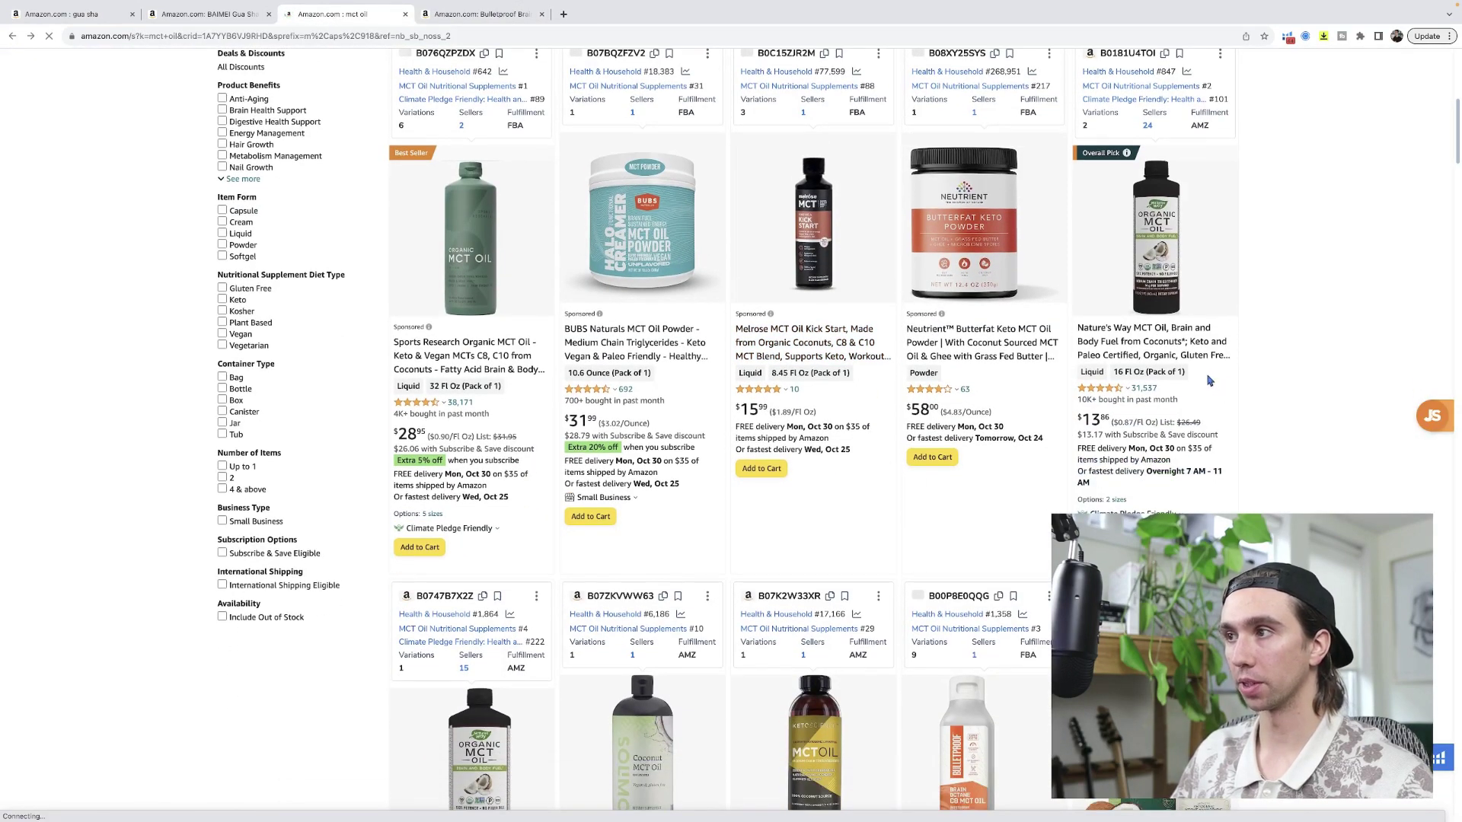
{"action": "scroll", "coordinate": [1210, 385], "scroll_direction": "up", "scroll_amount": 5}
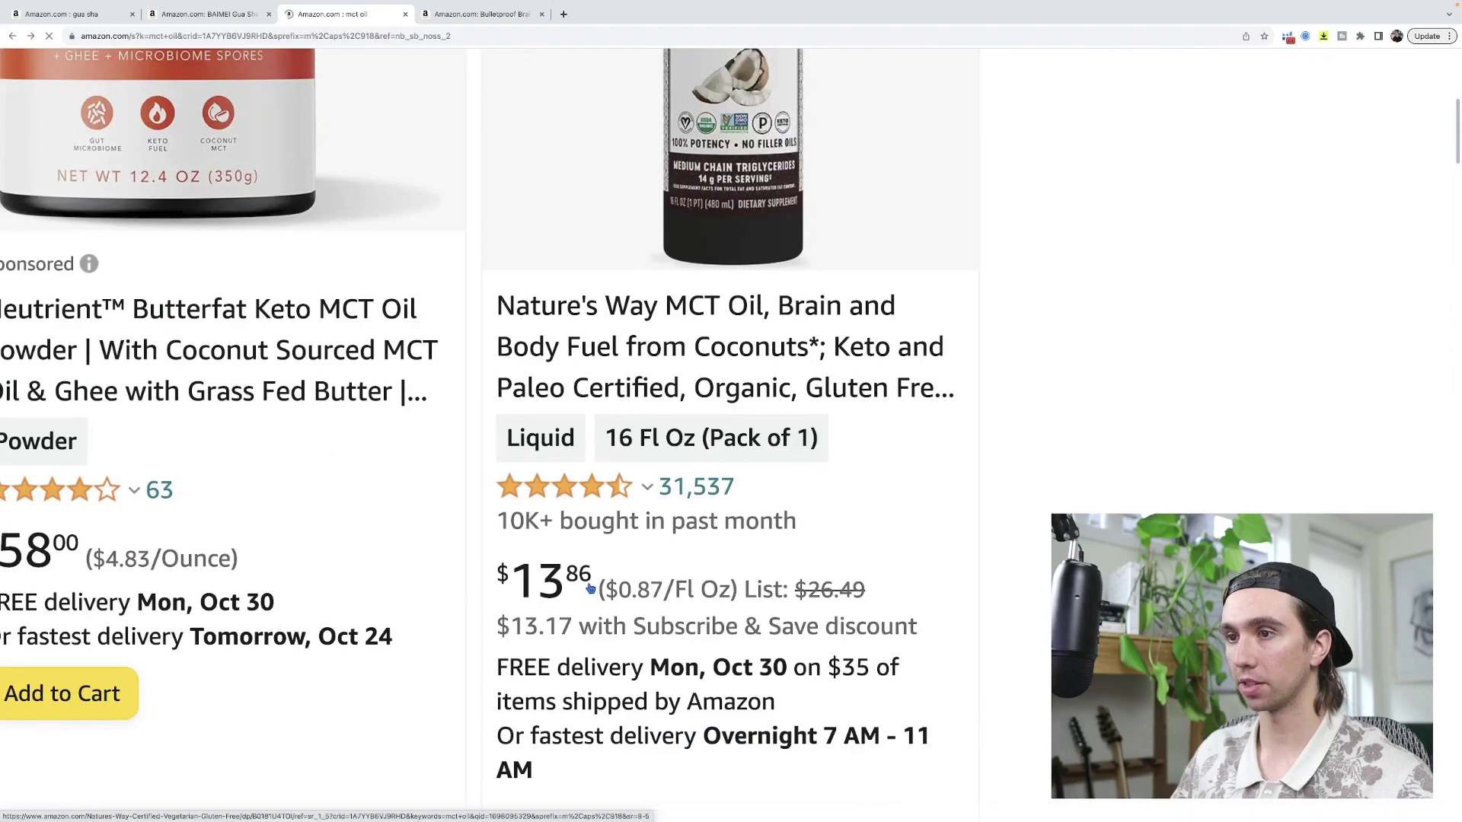
{"action": "scroll", "coordinate": [771, 444], "scroll_direction": "down", "scroll_amount": 5}
{"action": "scroll", "coordinate": [958, 489], "scroll_direction": "down", "scroll_amount": 7}
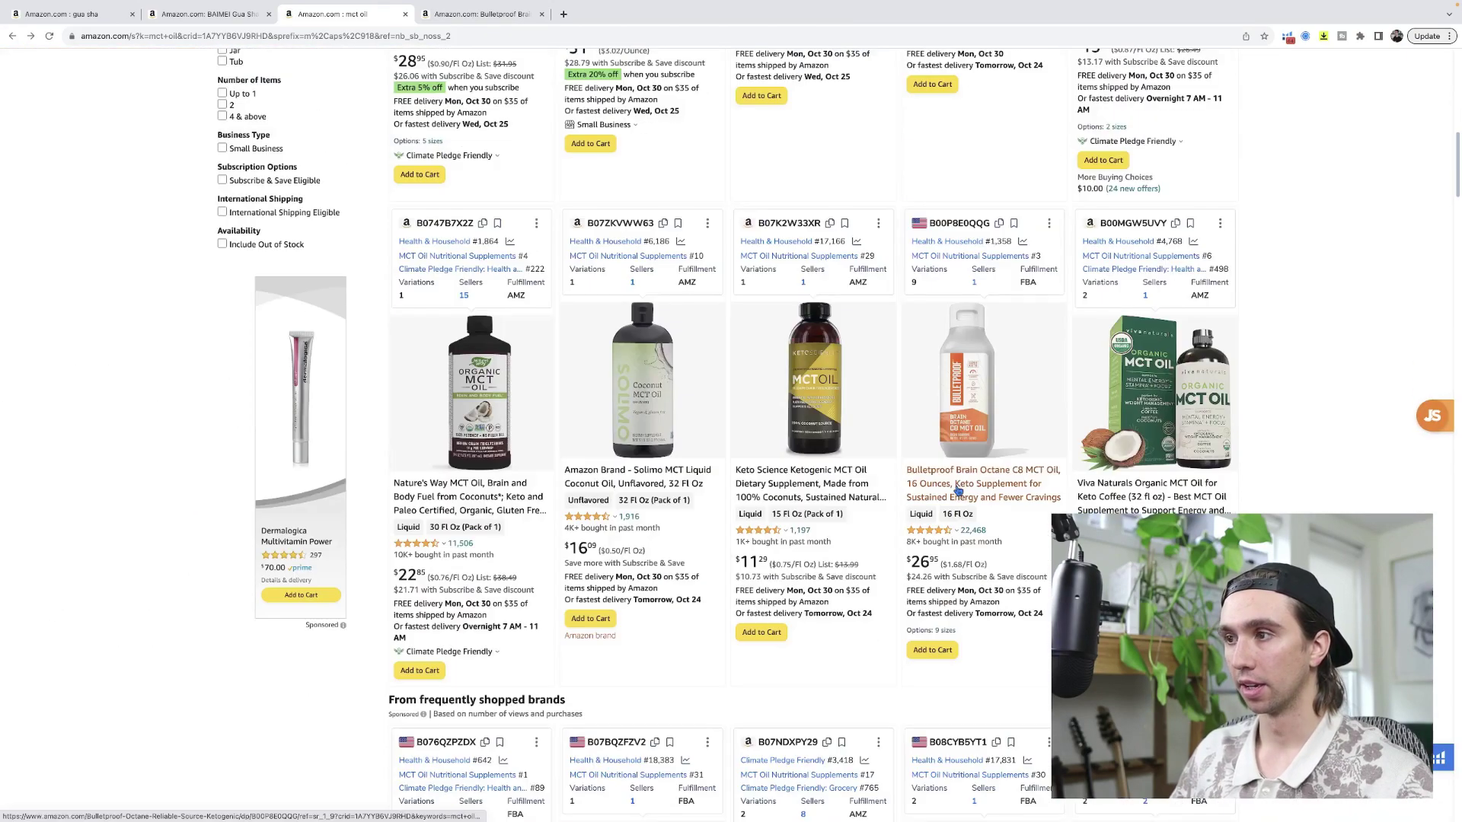
{"action": "scroll", "coordinate": [940, 548], "scroll_direction": "up", "scroll_amount": 5}
{"action": "scroll", "coordinate": [938, 563], "scroll_direction": "up", "scroll_amount": 4}
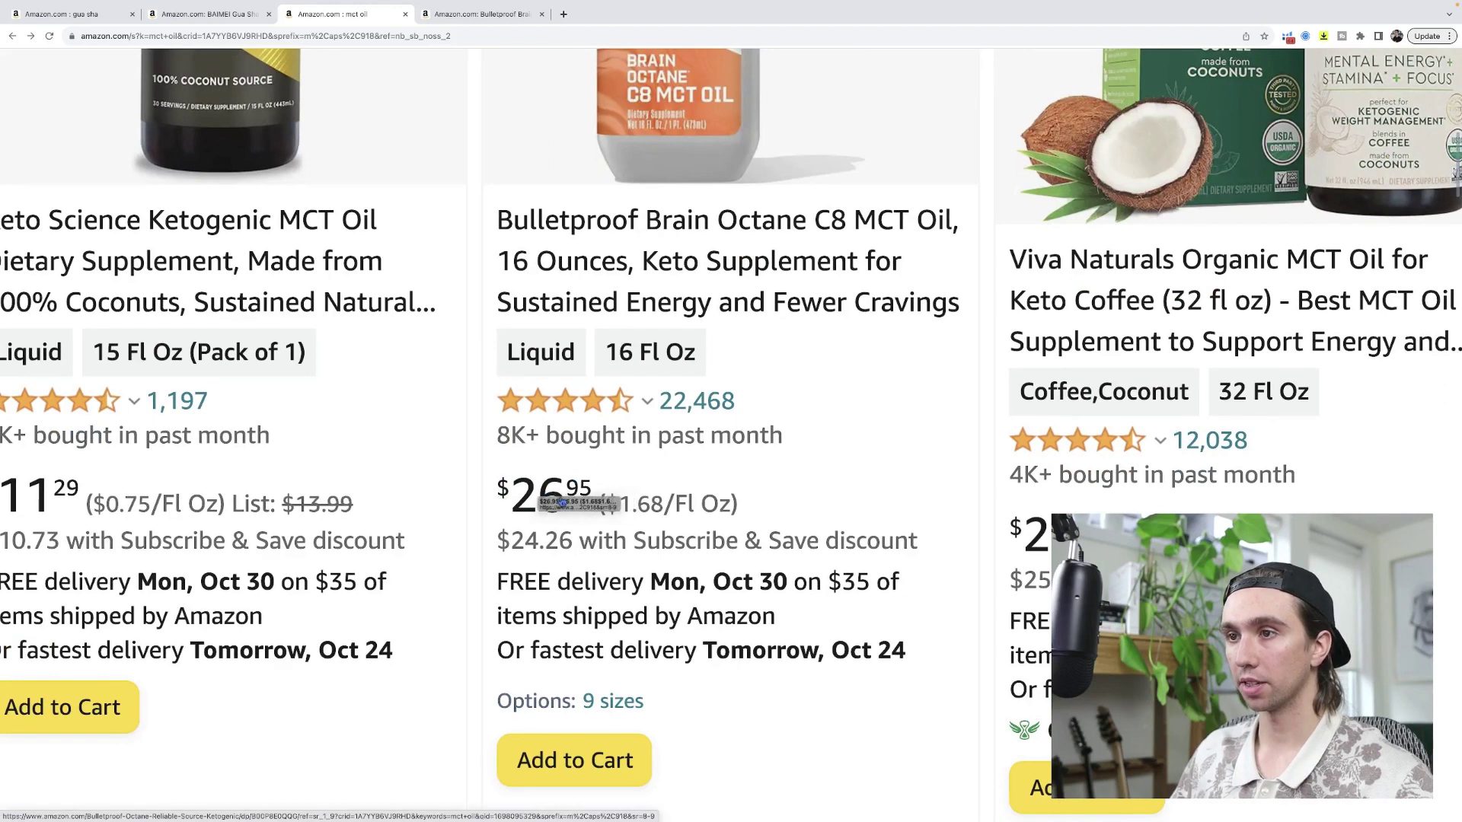
{"action": "scroll", "coordinate": [1117, 464], "scroll_direction": "down", "scroll_amount": 5}
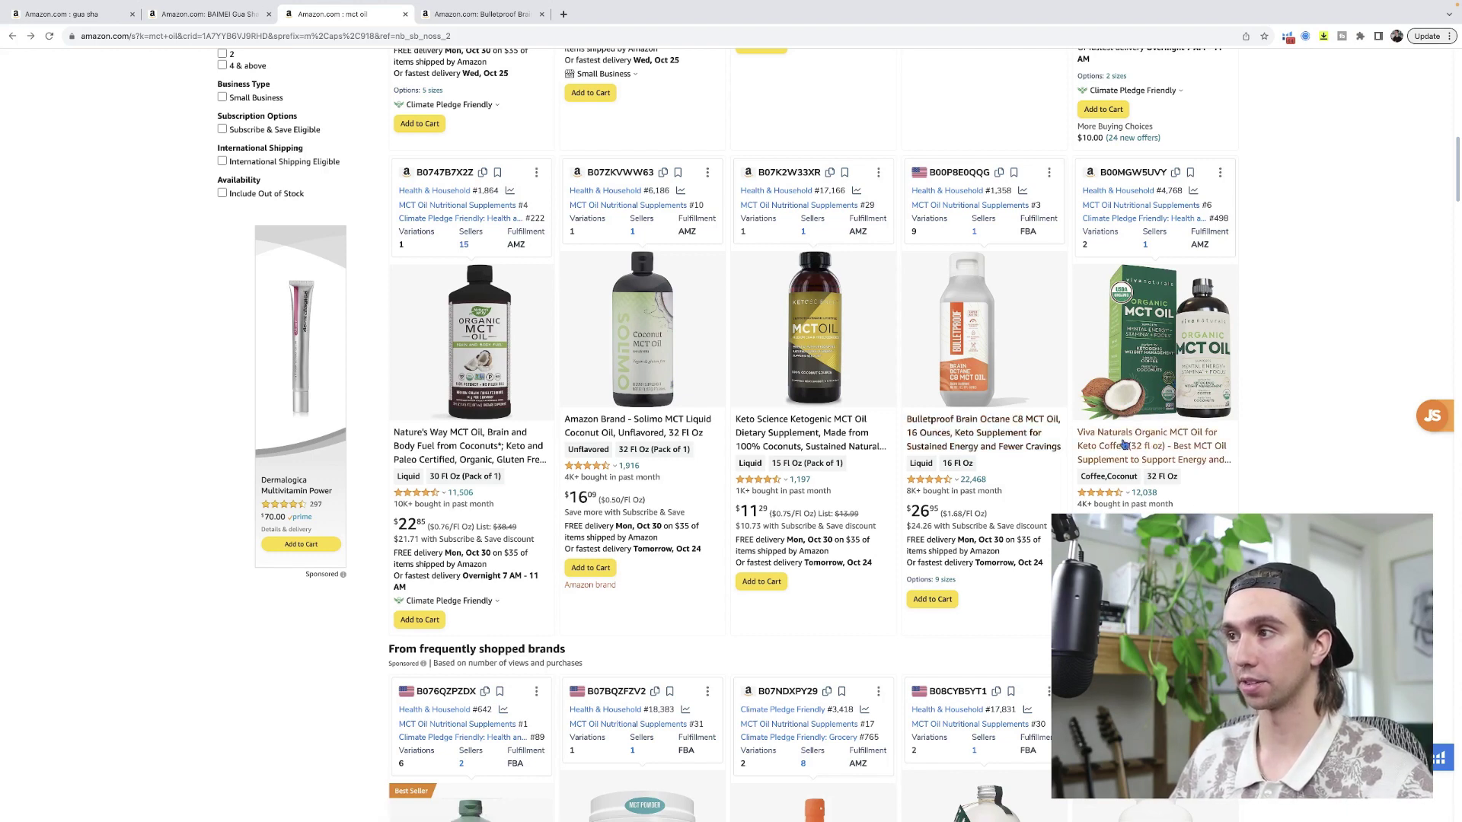
Open the Bulletproof Brain Octane page and zoom the bottle photo in and out in the image viewer
{"action": "left_click", "coordinate": [940, 435]}
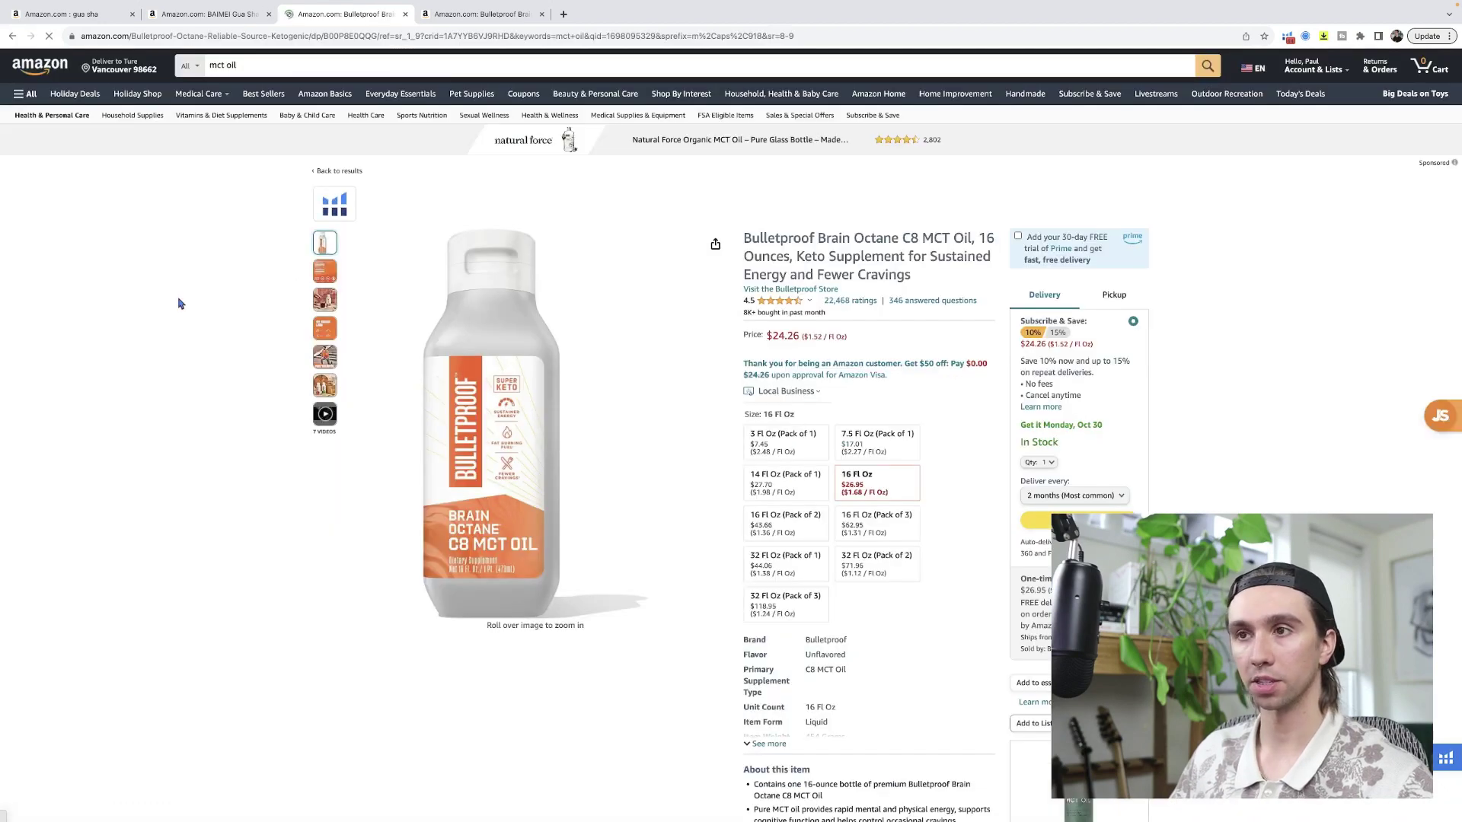
{"action": "mouse_move", "coordinate": [334, 267]}
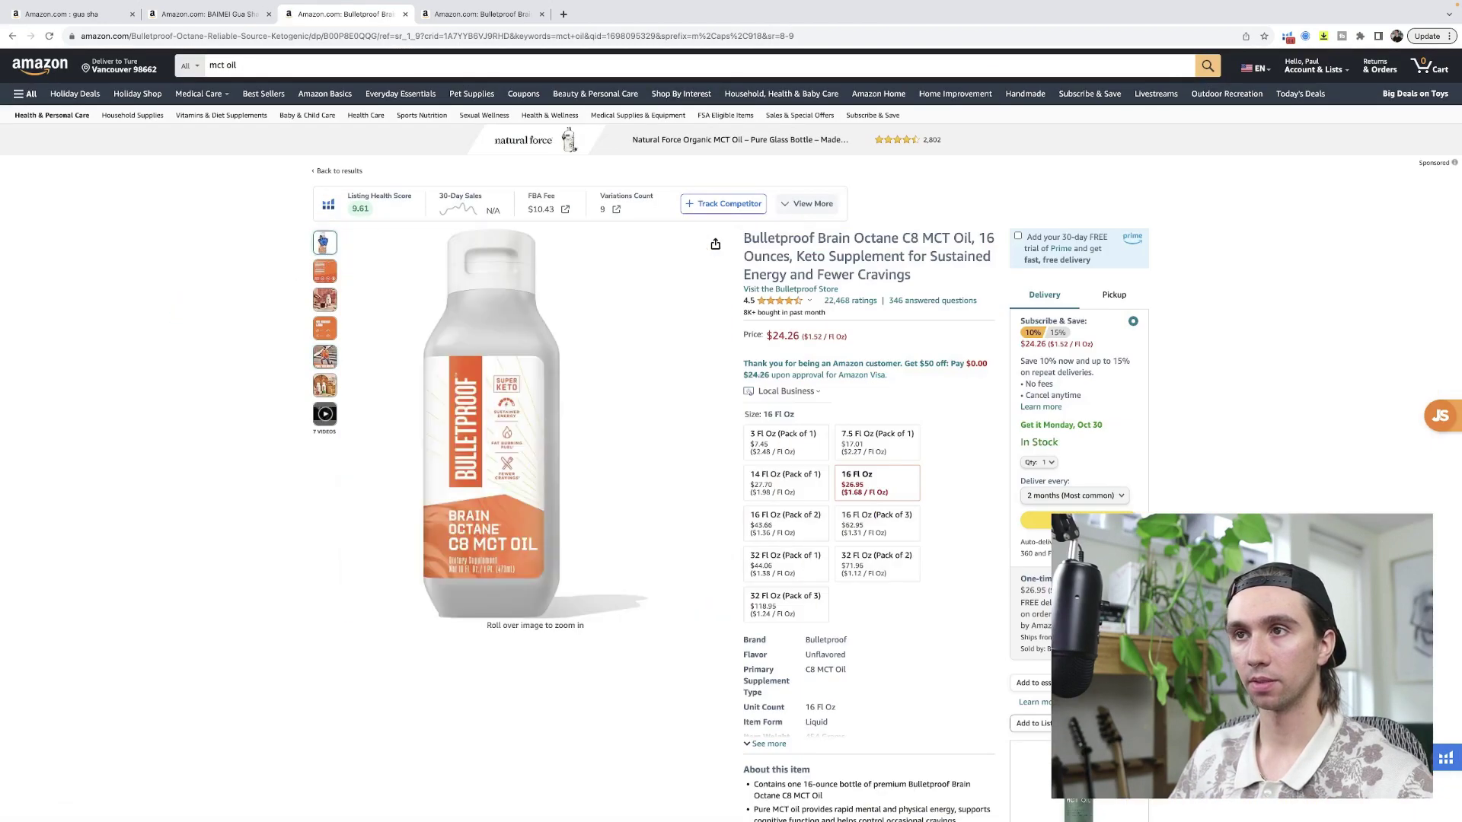
{"action": "left_click", "coordinate": [514, 396]}
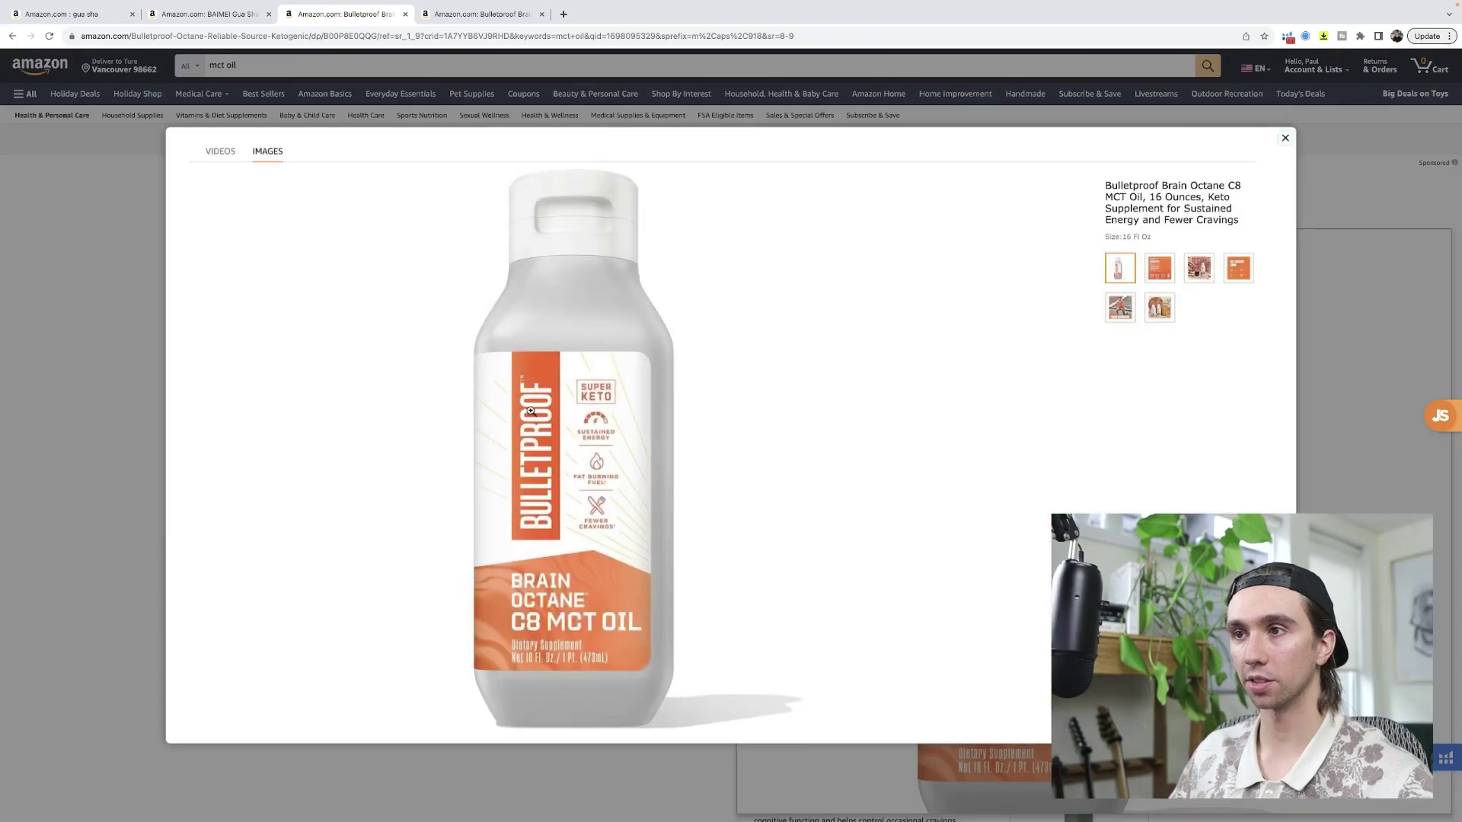
{"action": "left_click", "coordinate": [535, 463]}
{"action": "left_click", "coordinate": [572, 502]}
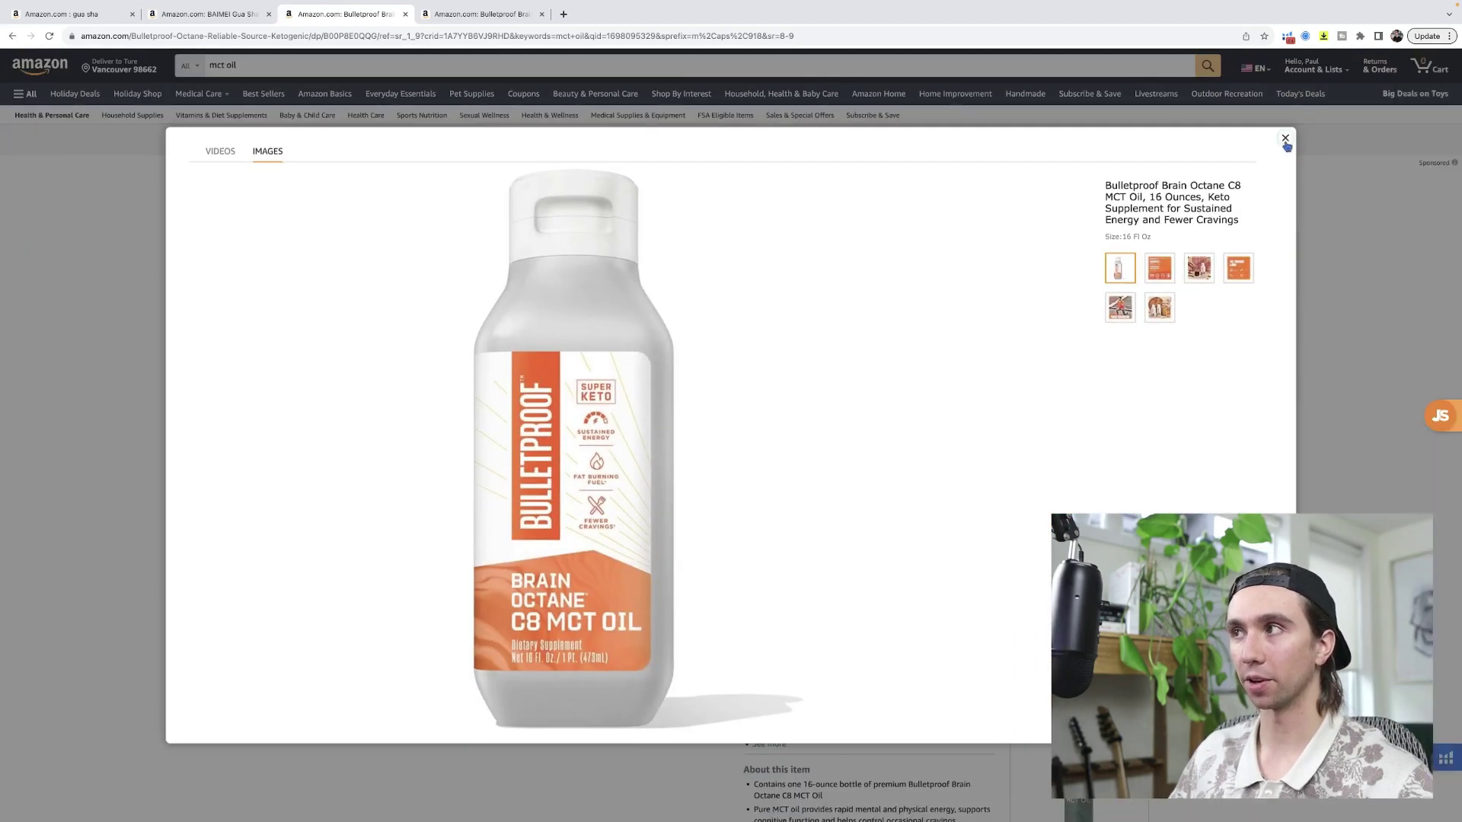
{"action": "left_click", "coordinate": [1285, 139]}
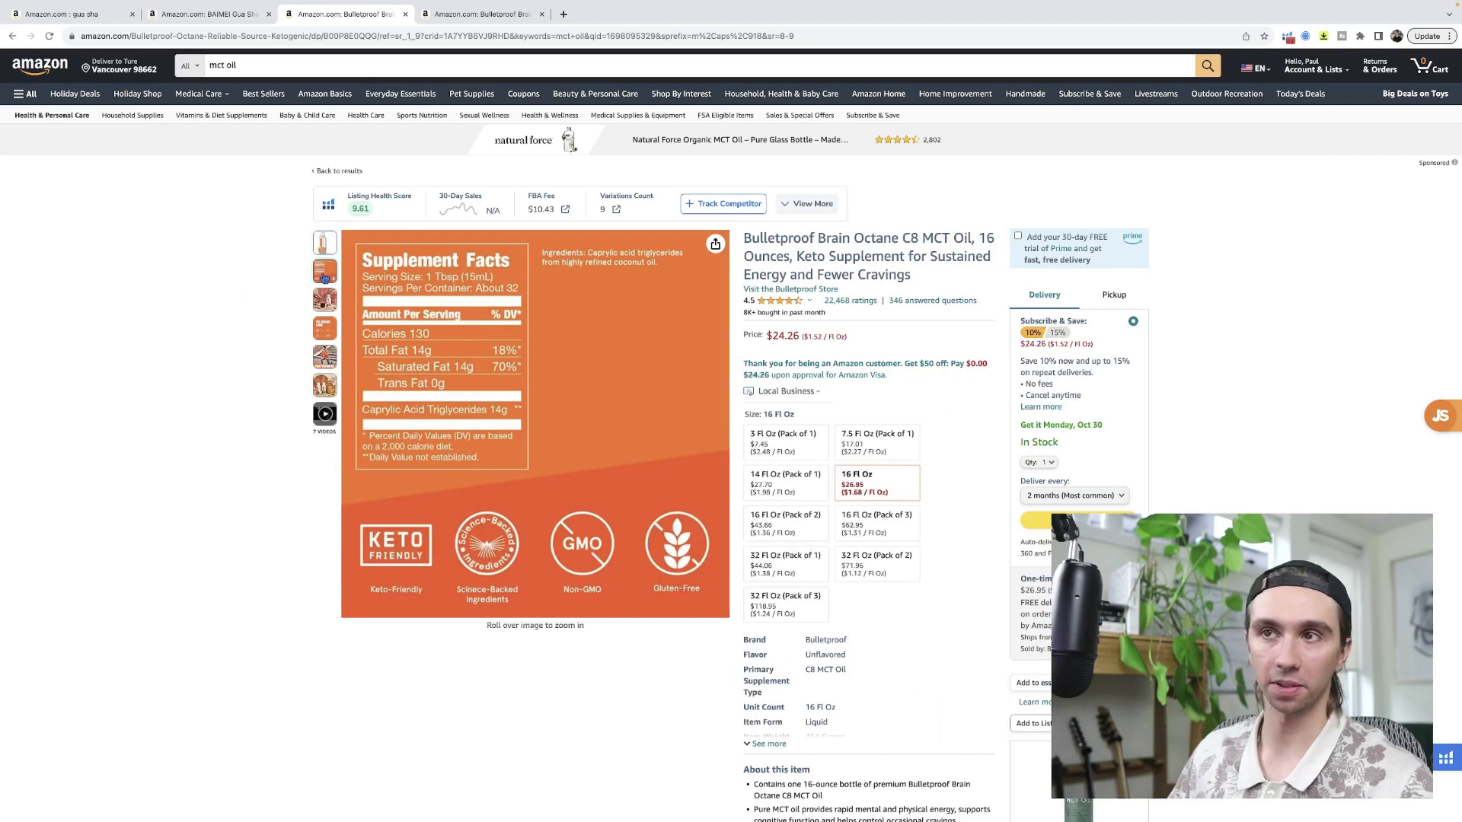
Scroll to the top U.S. customer reviews and close the Buoy MCT oil article tab
{"action": "mouse_move", "coordinate": [325, 308]}
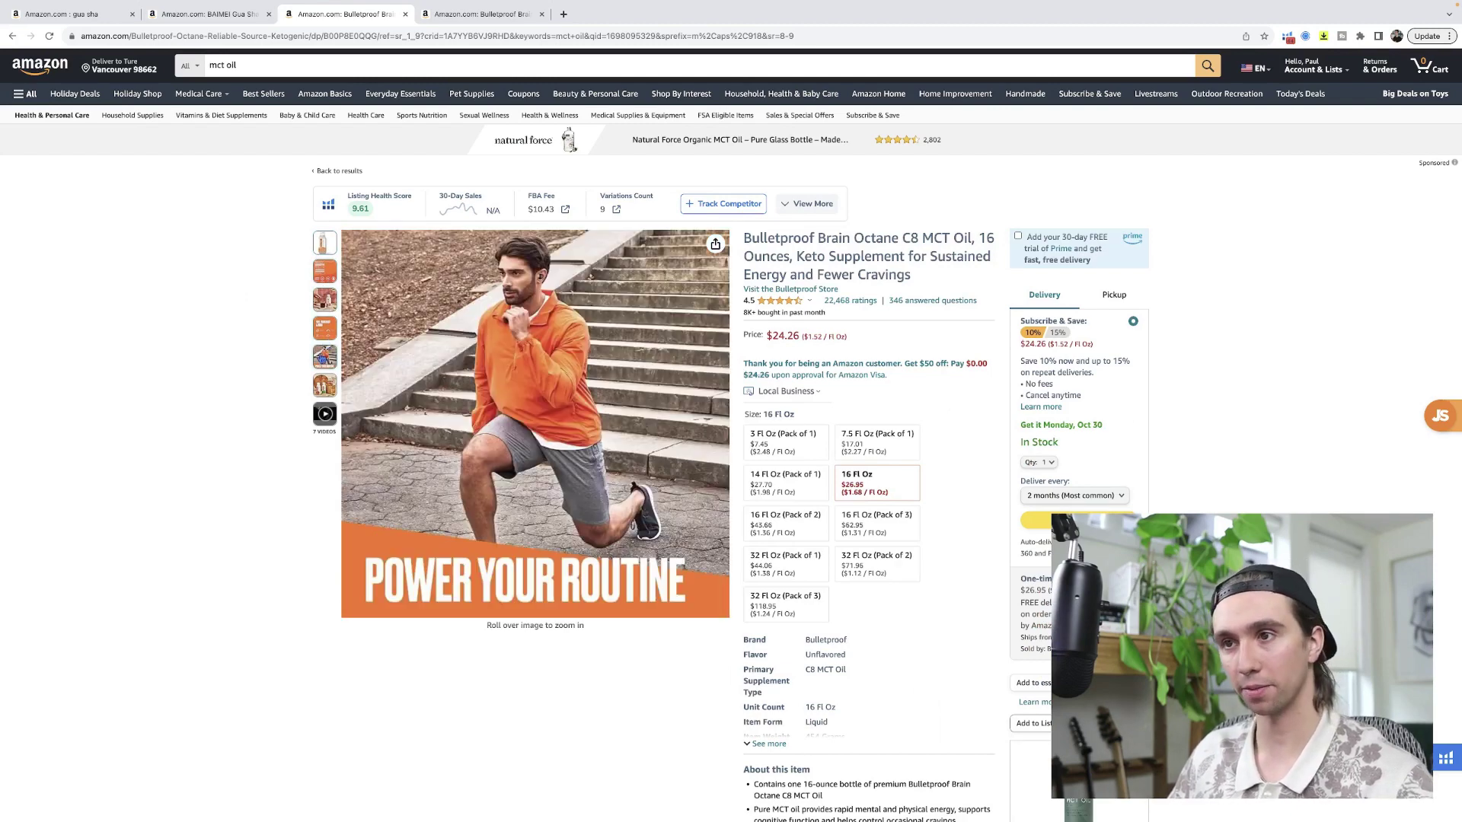
{"action": "mouse_move", "coordinate": [324, 388]}
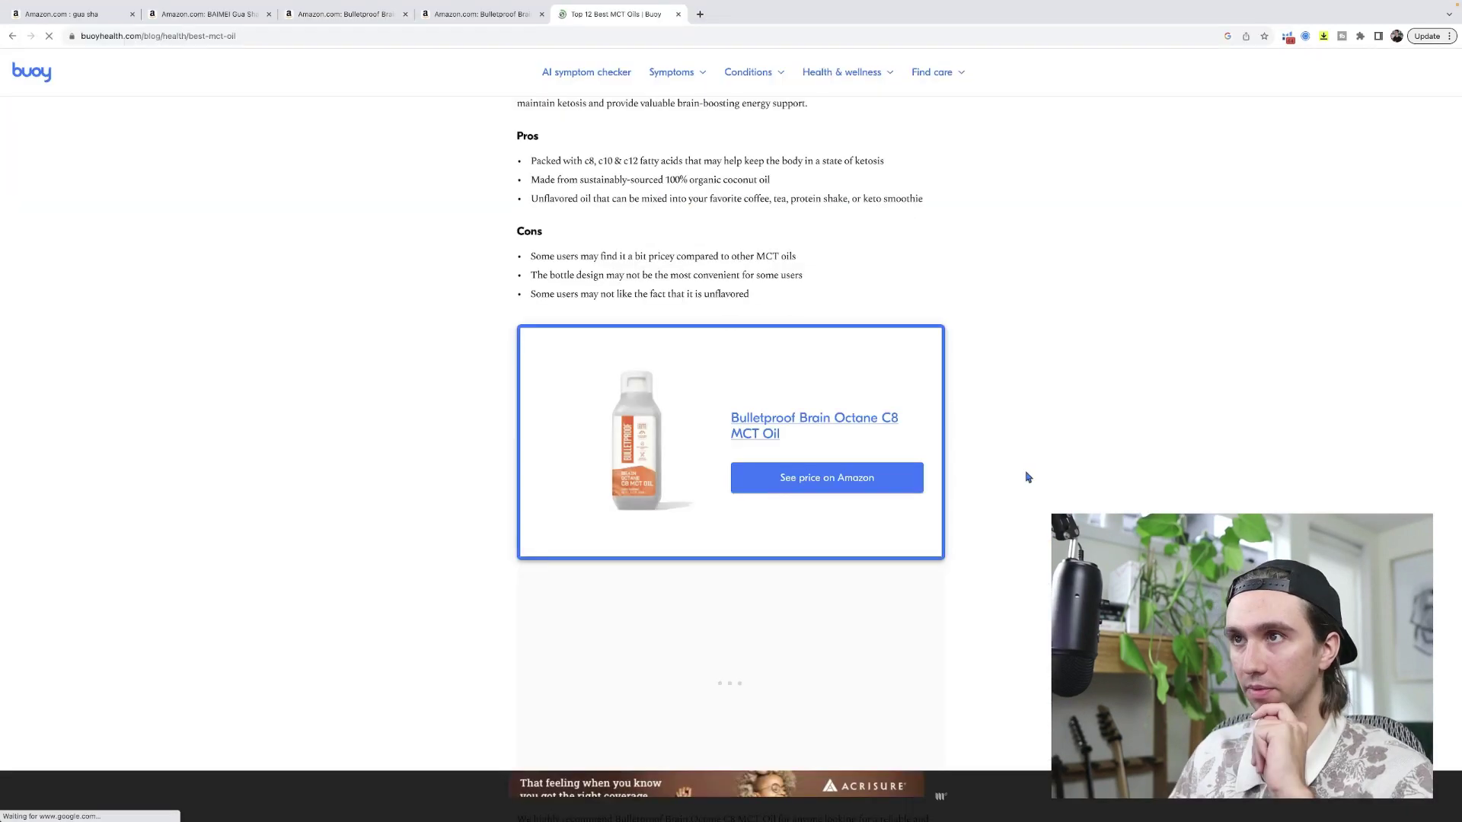
{"action": "scroll", "coordinate": [1026, 478], "scroll_direction": "down", "scroll_amount": 1}
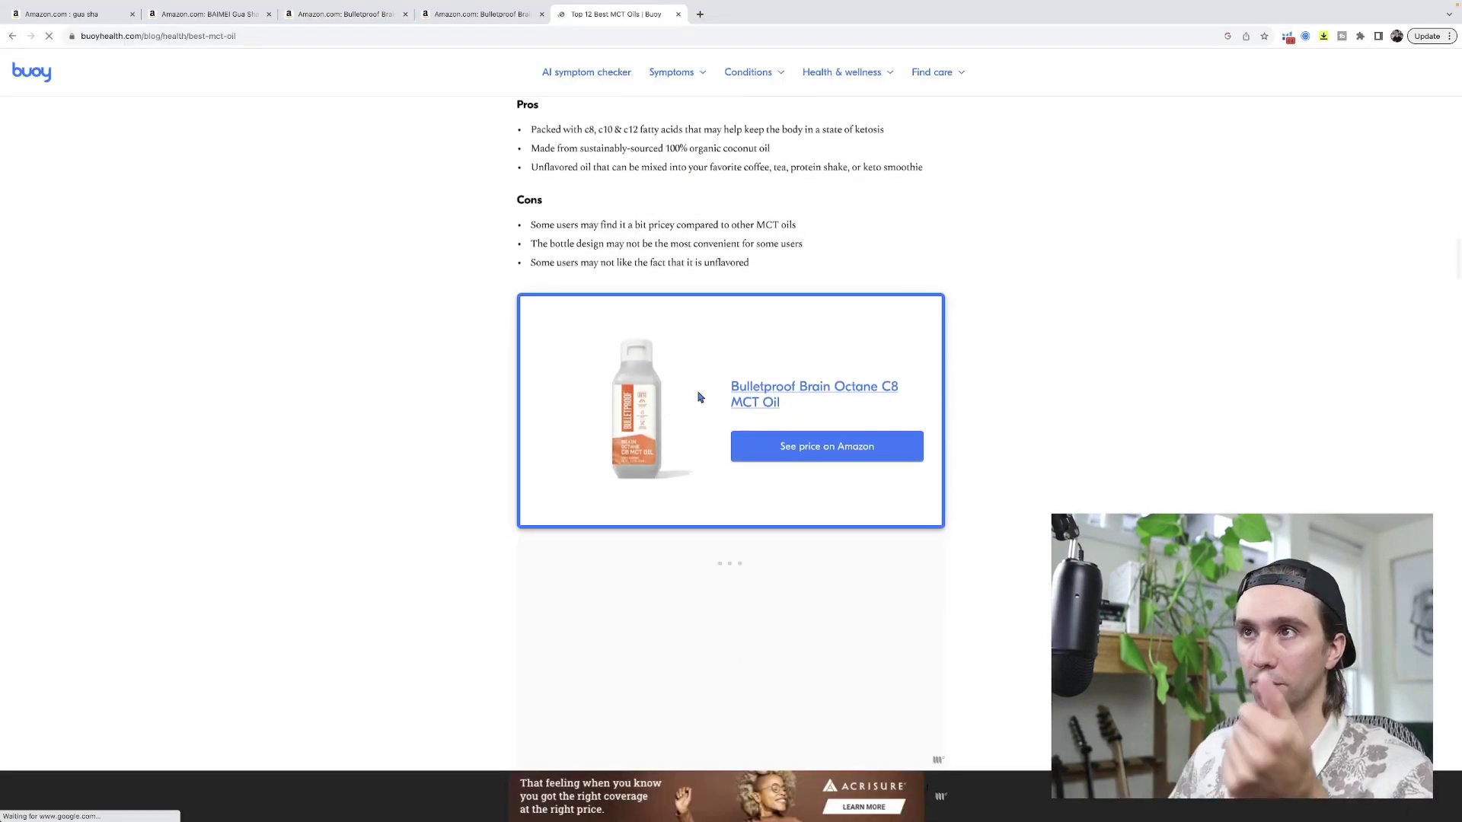
{"action": "left_click", "coordinate": [679, 14]}
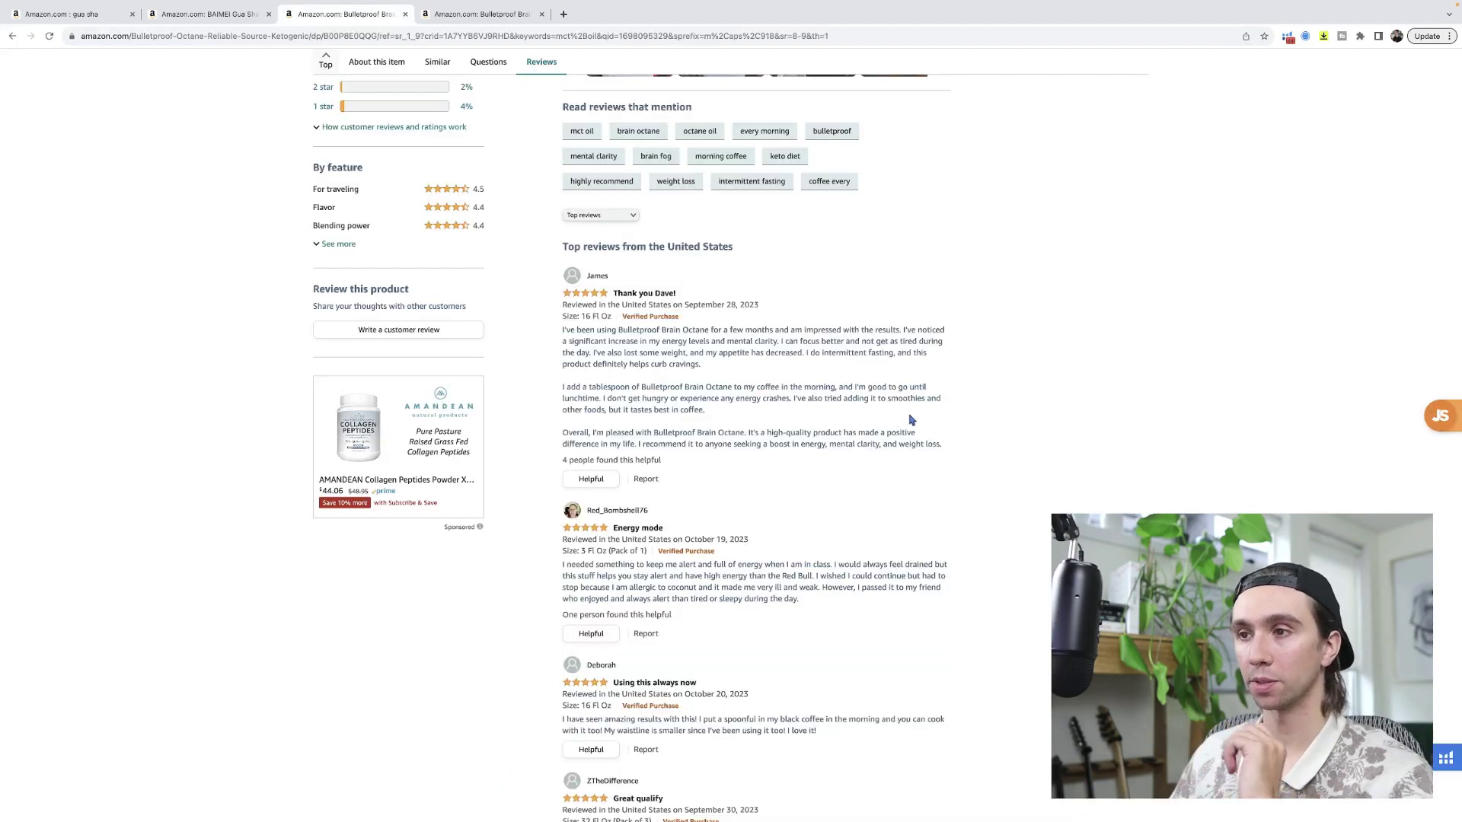
Skim the Bulletproof MCT oil customer reviews, then jump back to the top of the listing
{"action": "scroll", "coordinate": [958, 430], "scroll_direction": "down", "scroll_amount": 3}
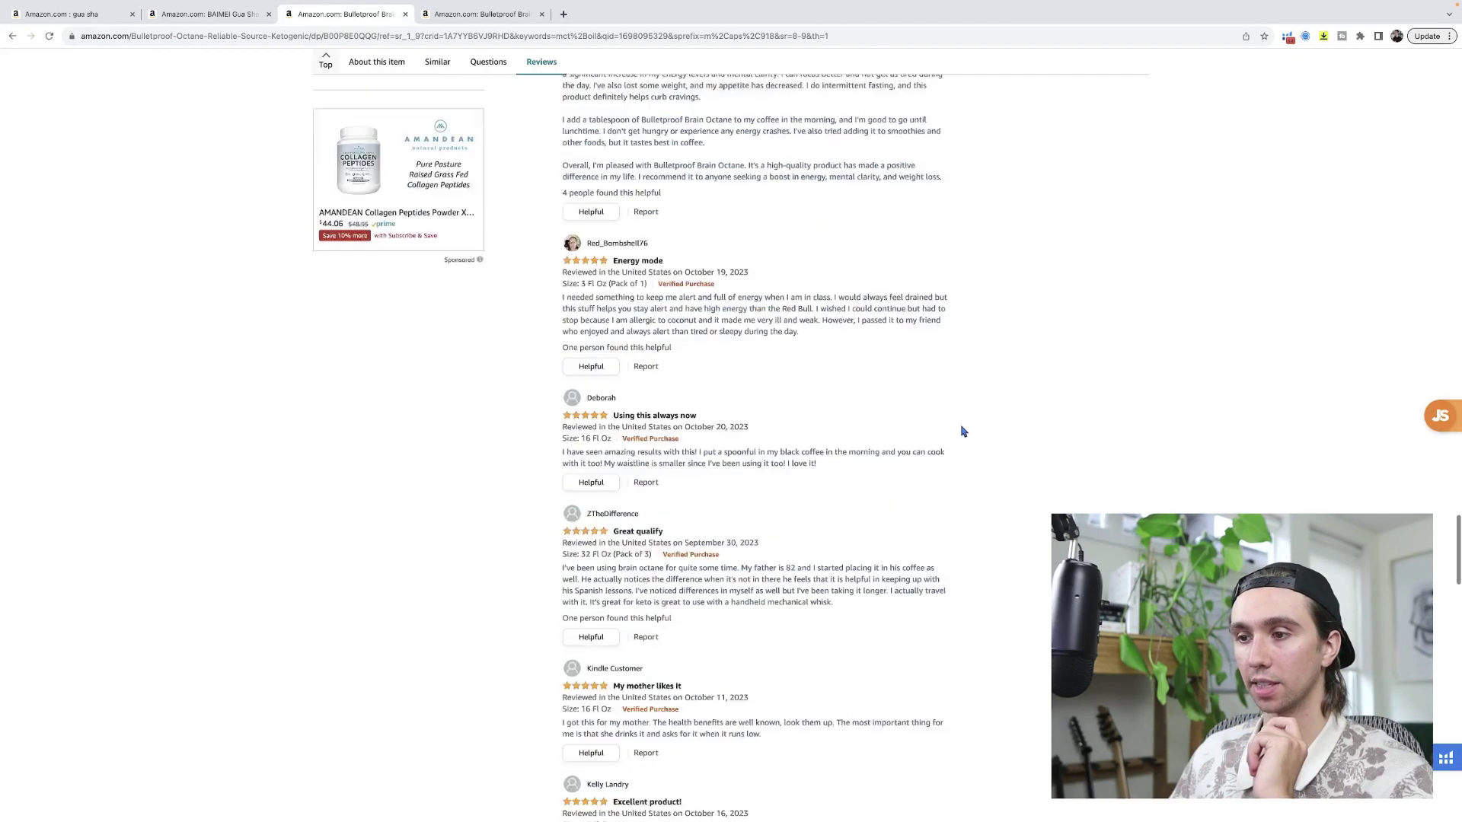
{"action": "scroll", "coordinate": [963, 431], "scroll_direction": "down", "scroll_amount": 5}
{"action": "scroll", "coordinate": [963, 432], "scroll_direction": "up", "scroll_amount": 4}
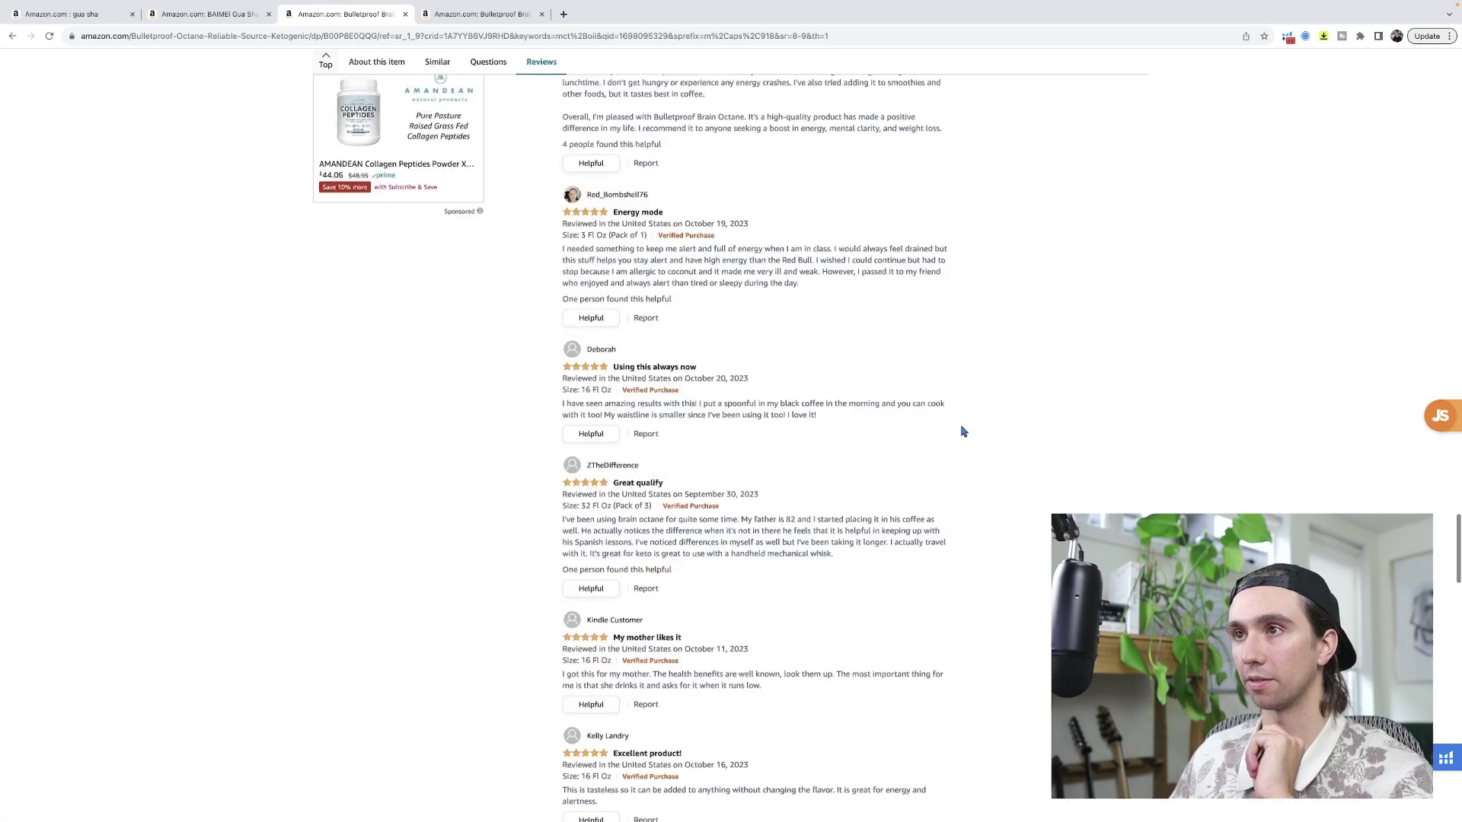
{"action": "scroll", "coordinate": [960, 430], "scroll_direction": "up", "scroll_amount": 2}
{"action": "left_click", "coordinate": [325, 61]}
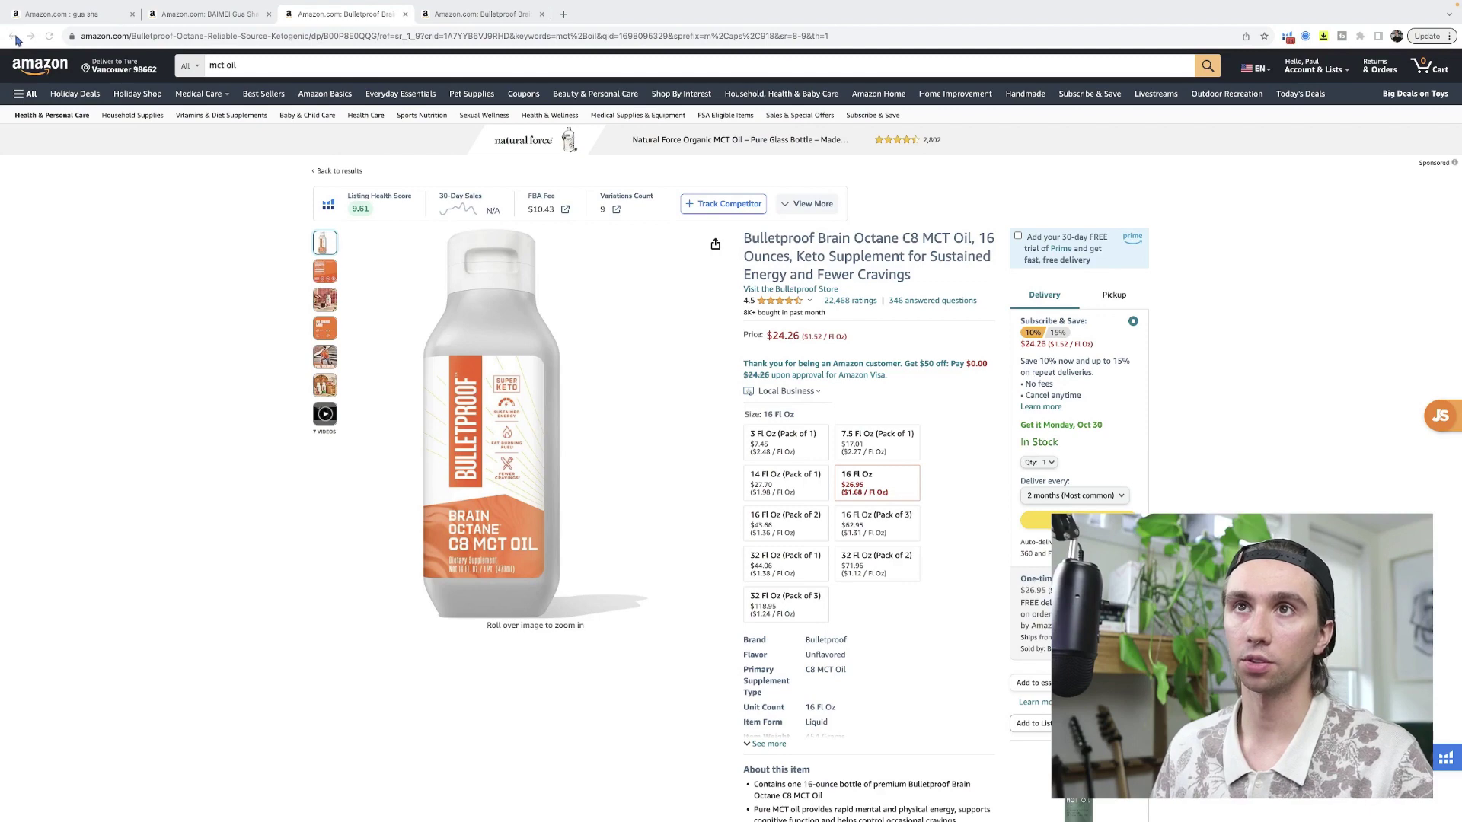
Rerun the 'mct oil' search and scan down to Bulletproof's 4.5-star rating breakdown
{"action": "left_click", "coordinate": [548, 67]}
{"action": "key", "text": "Return"}
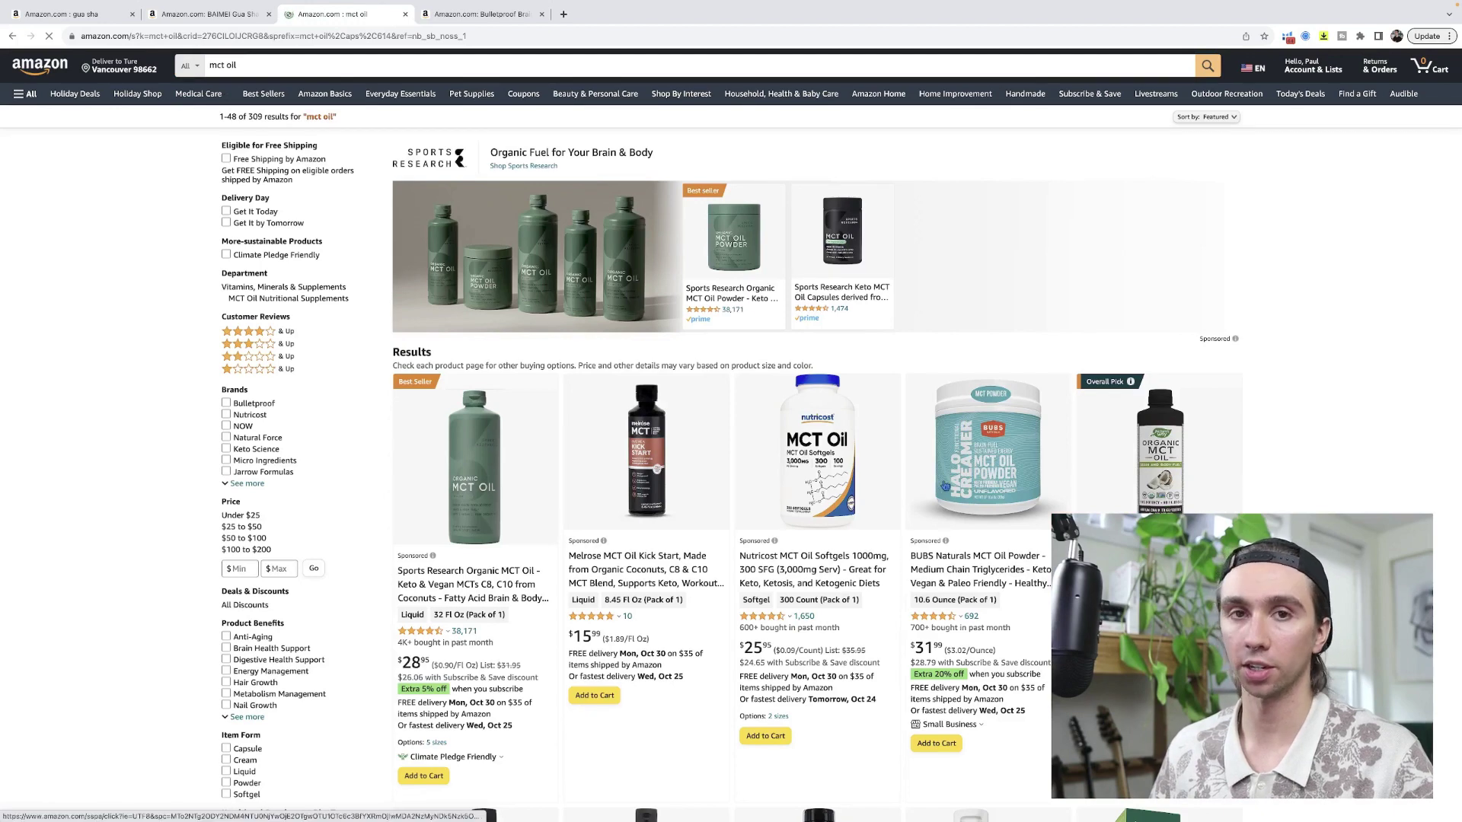
{"action": "scroll", "coordinate": [998, 466], "scroll_direction": "down", "scroll_amount": 1}
{"action": "scroll", "coordinate": [997, 466], "scroll_direction": "down", "scroll_amount": 6}
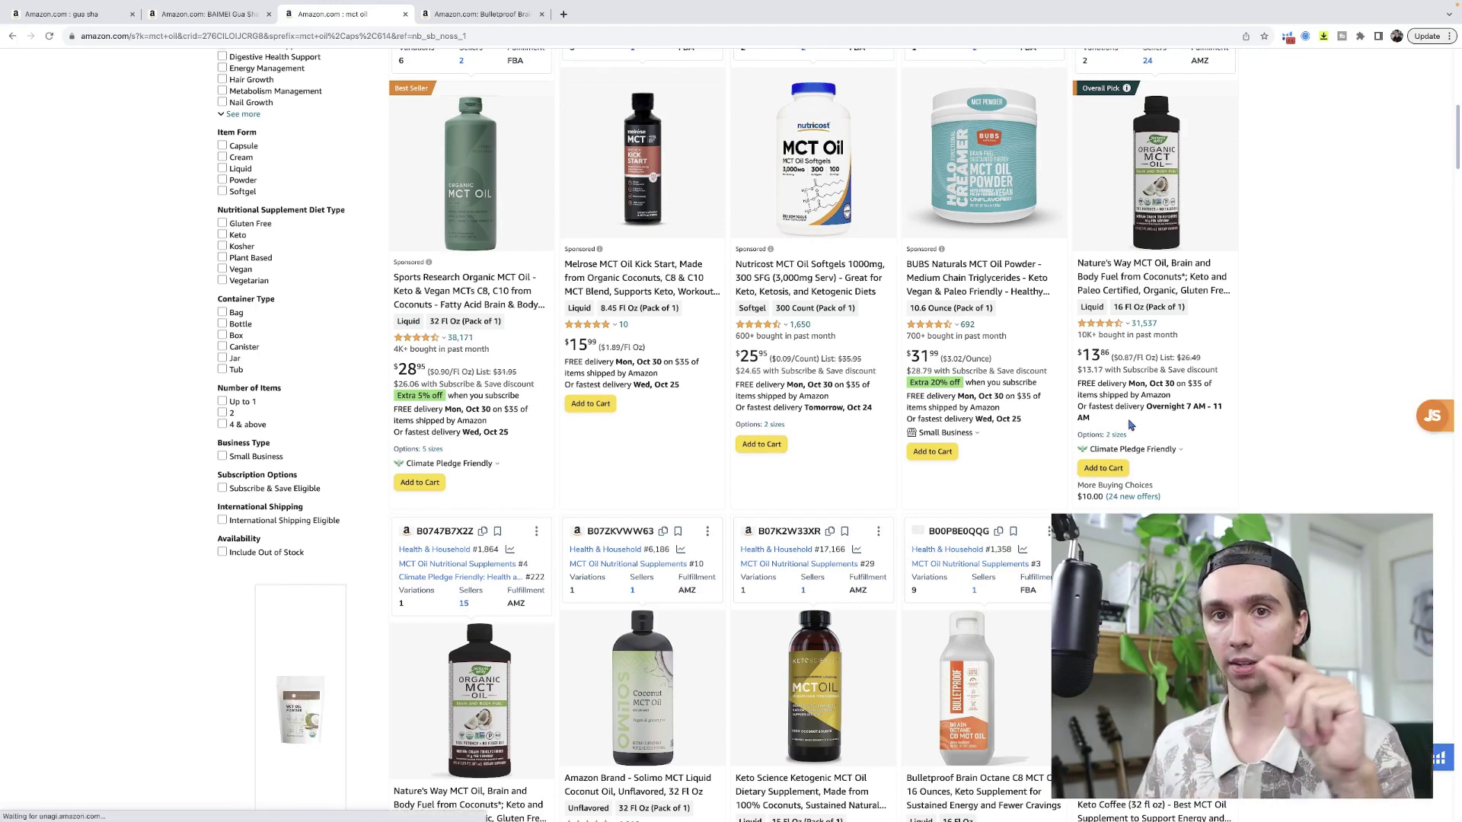
{"action": "scroll", "coordinate": [1130, 424], "scroll_direction": "down", "scroll_amount": 2}
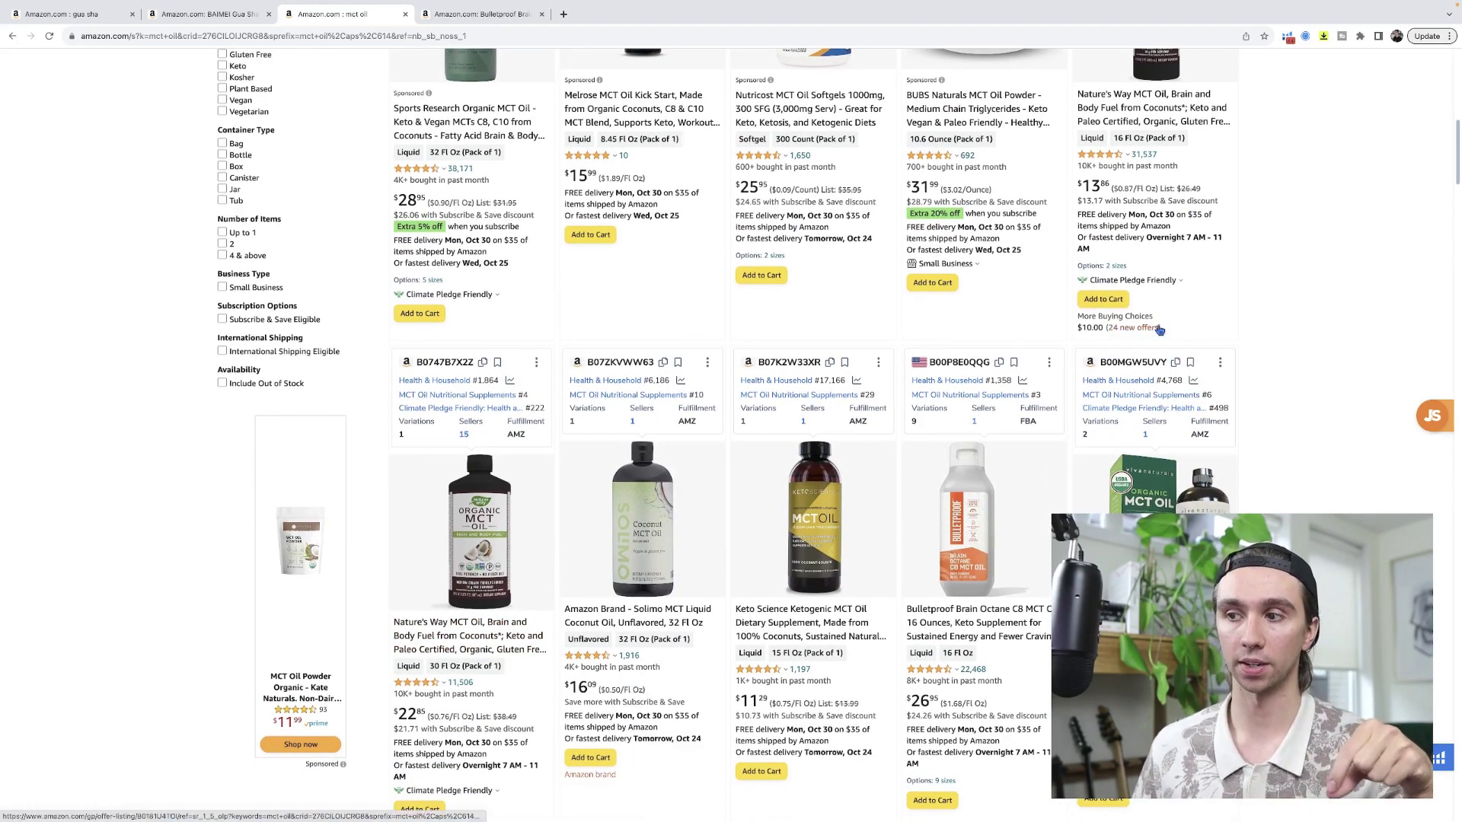
{"action": "scroll", "coordinate": [1153, 331], "scroll_direction": "down", "scroll_amount": 1}
{"action": "mouse_move", "coordinate": [934, 609]}
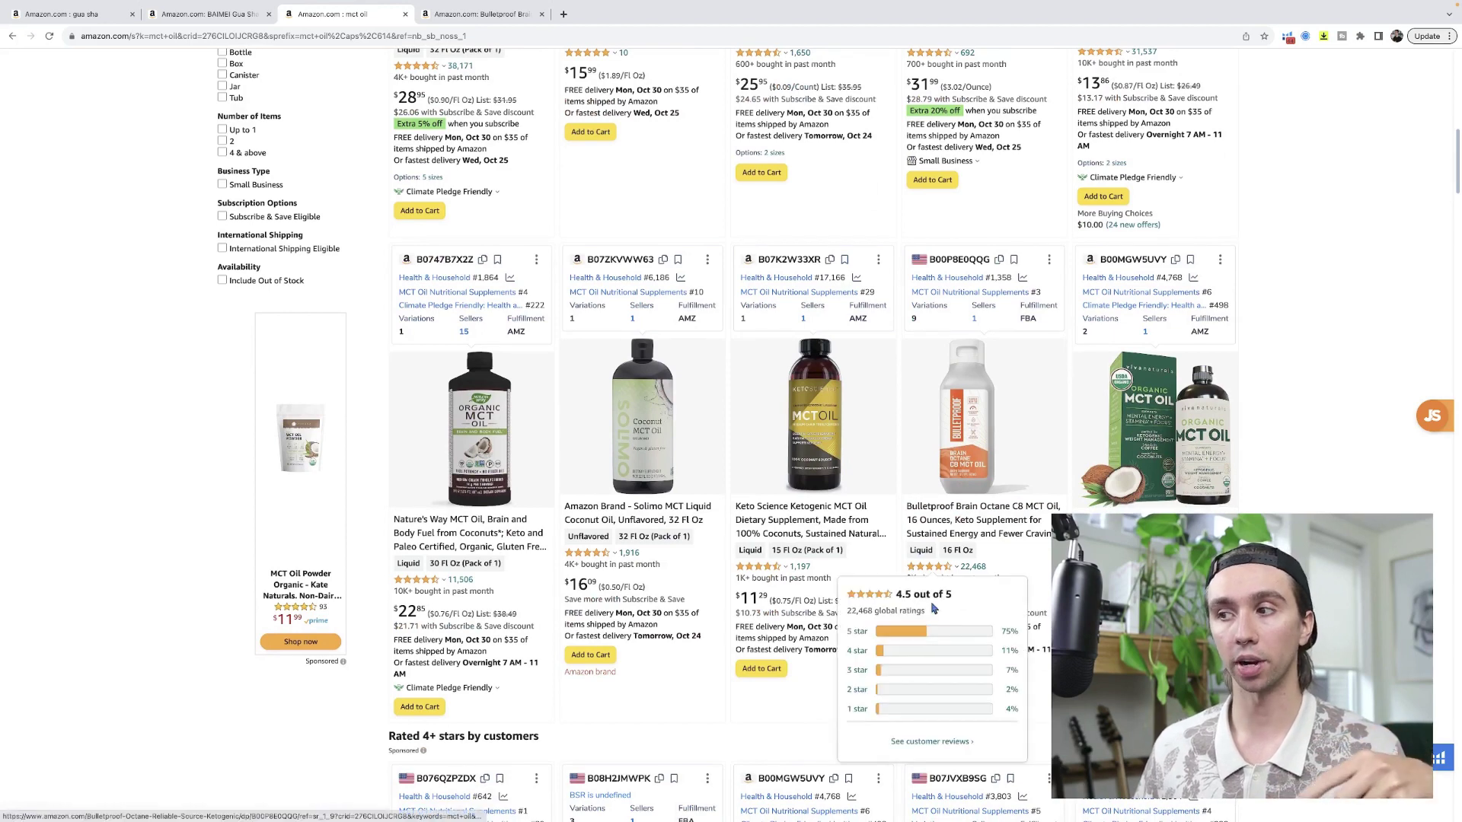